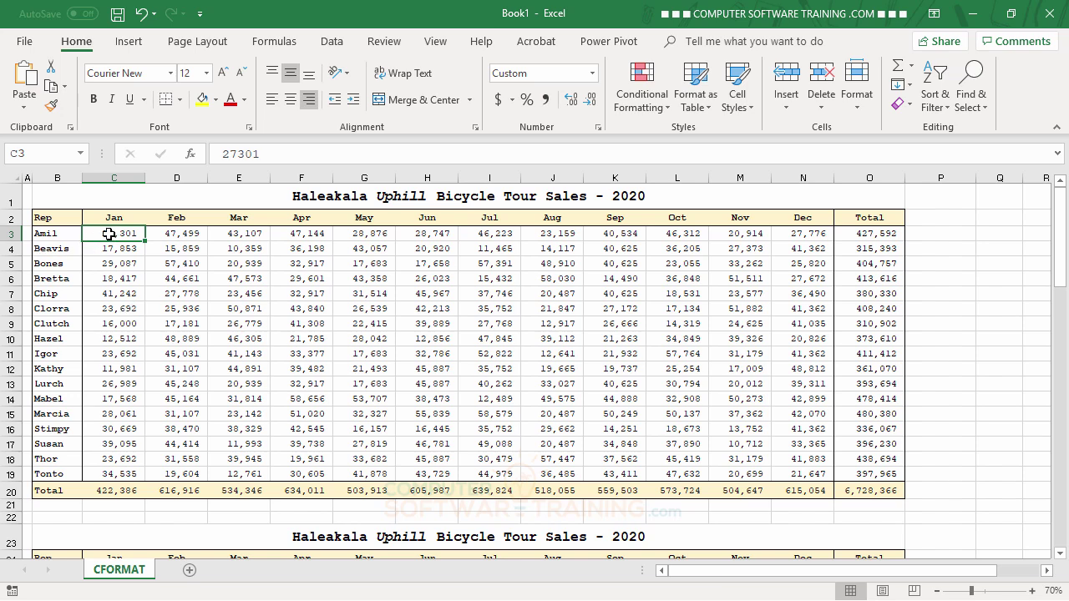
Step: Apply the unrimmed green, yellow and red traffic-light icon set to the monthly sales in C3:N19 of the first table
{"action": "left_click_drag", "start_coordinate": [109, 234], "coordinate": [799, 470]}
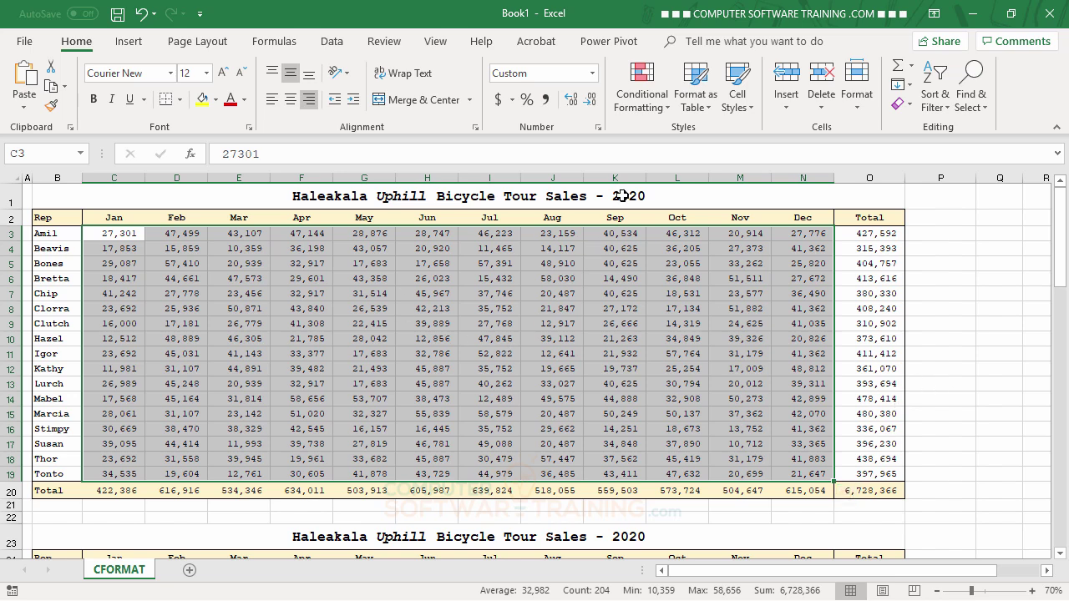
{"action": "left_click", "coordinate": [643, 111]}
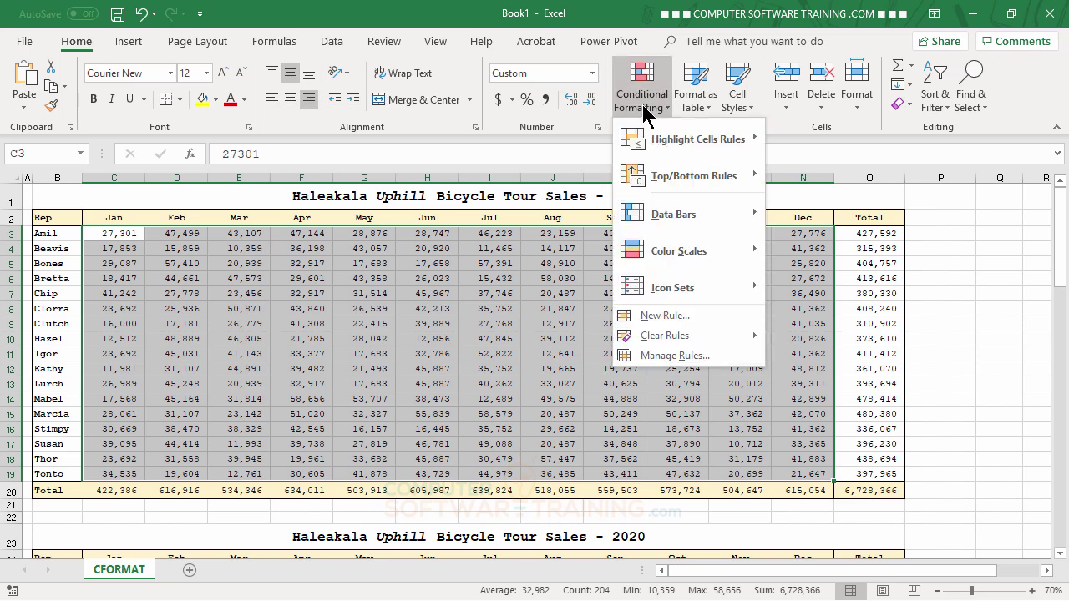
{"action": "mouse_move", "coordinate": [665, 288]}
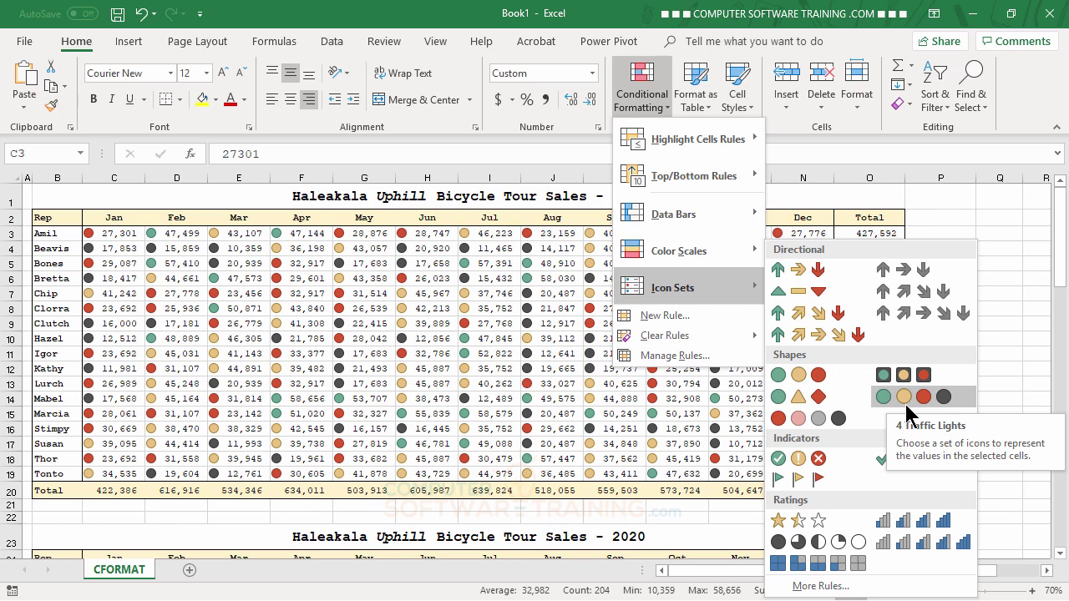
{"action": "left_click", "coordinate": [800, 383]}
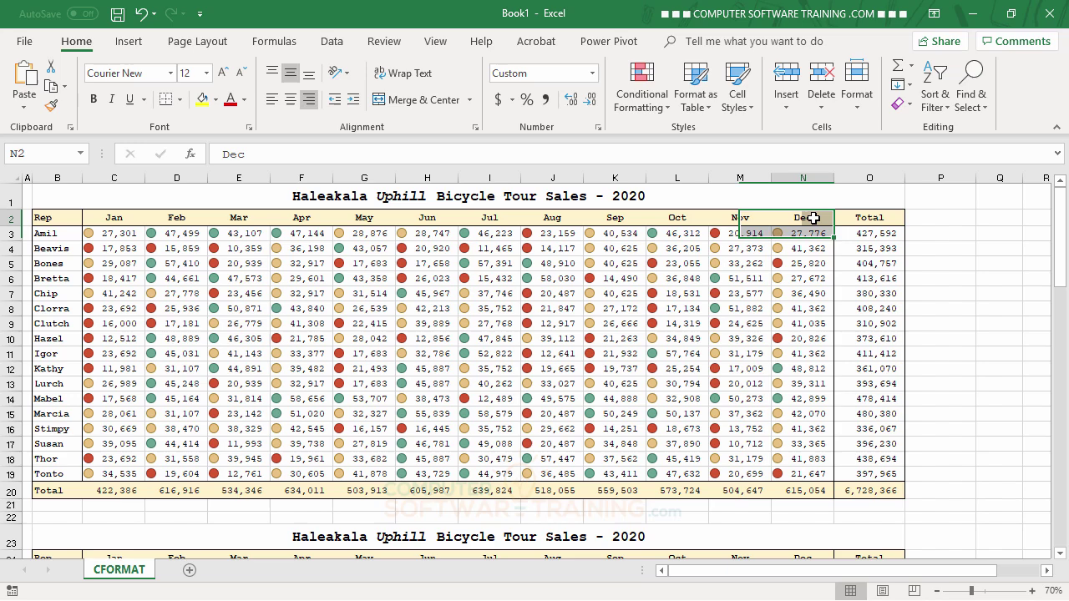
{"action": "left_click", "coordinate": [814, 219]}
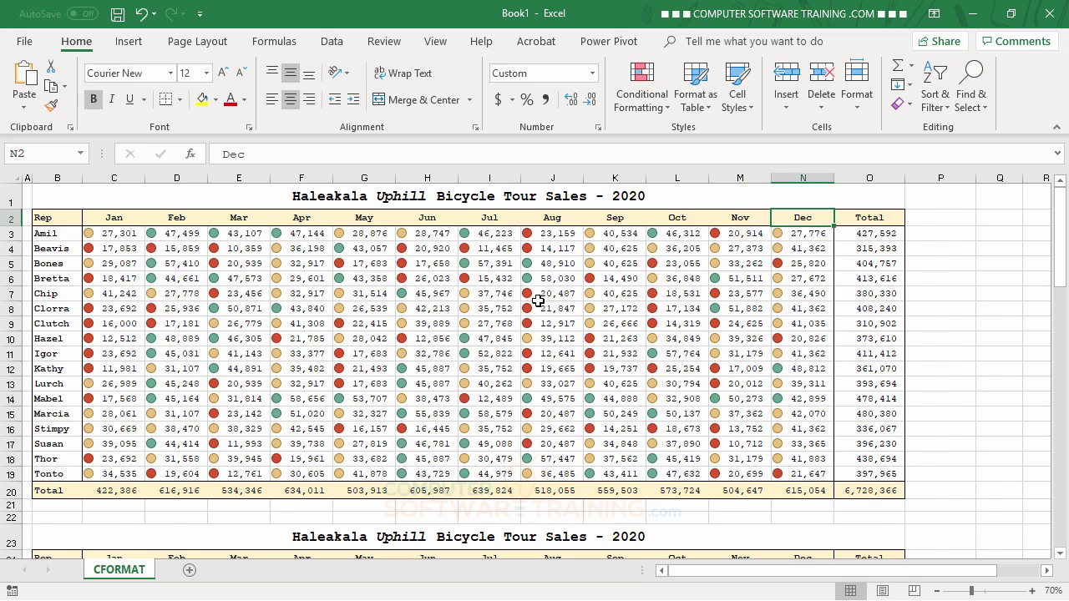
Step: Apply the 3 Traffic Lights (Rimmed) icon set to the monthly sales in C25:N41 of the second table
{"action": "scroll", "coordinate": [569, 290], "scroll_direction": "down", "scroll_amount": 3}
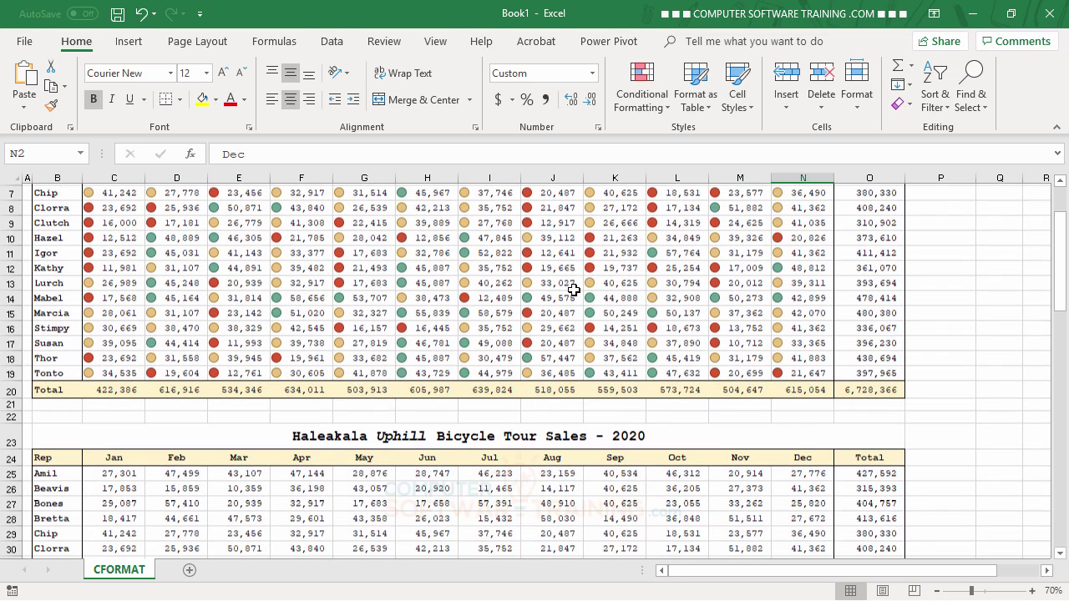
{"action": "scroll", "coordinate": [574, 290], "scroll_direction": "down", "scroll_amount": 3}
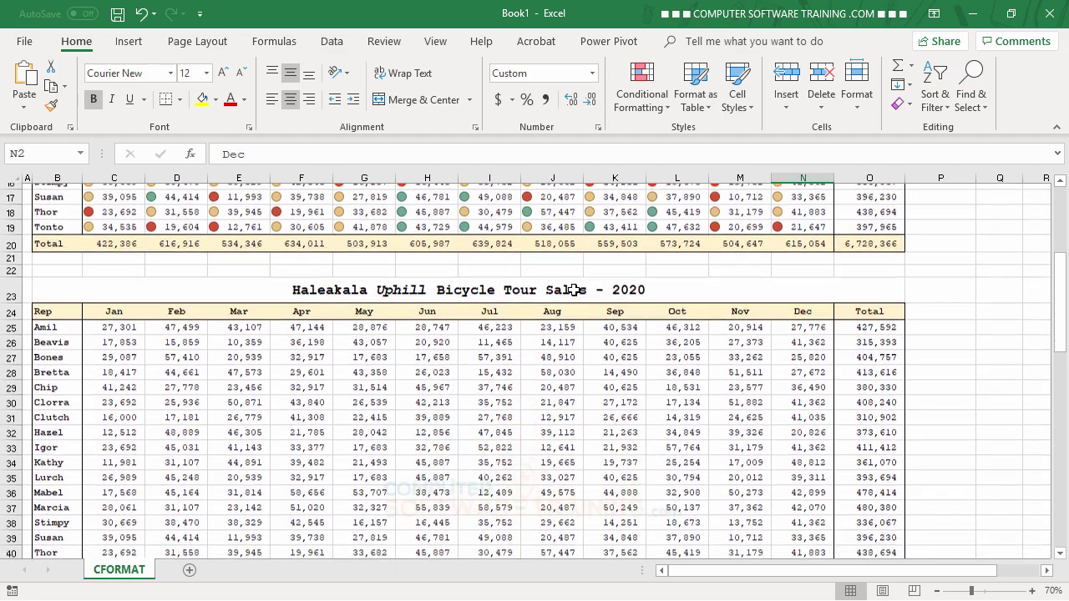
{"action": "scroll", "coordinate": [574, 290], "scroll_direction": "down", "scroll_amount": 1}
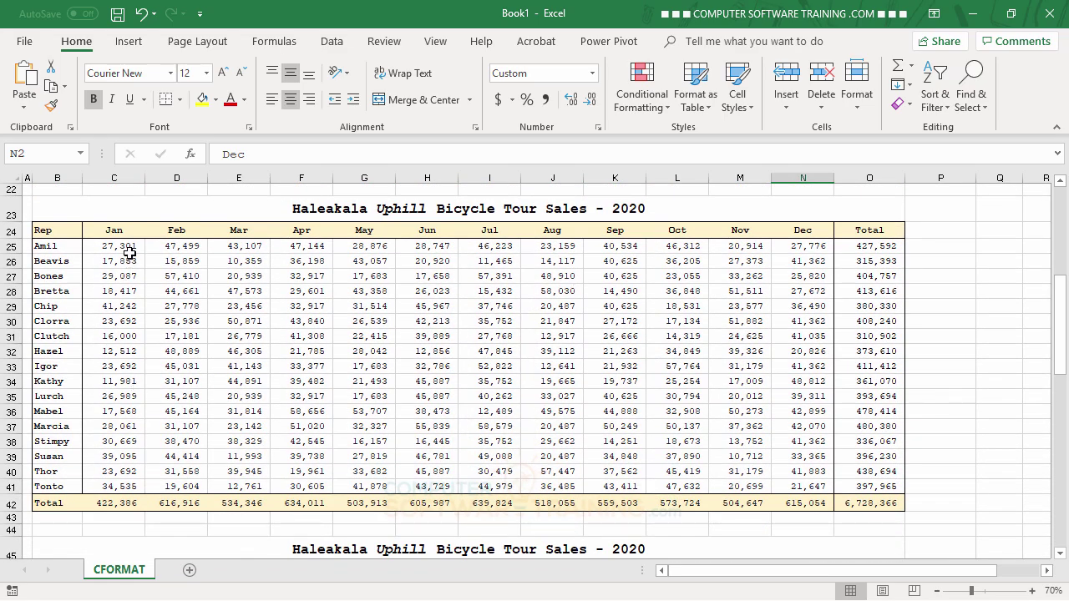
{"action": "mouse_move", "coordinate": [121, 247]}
{"action": "left_mouse_down"}
{"action": "mouse_move", "coordinate": [438, 310]}
{"action": "mouse_move", "coordinate": [698, 406]}
{"action": "mouse_move", "coordinate": [797, 482]}
{"action": "left_mouse_up"}
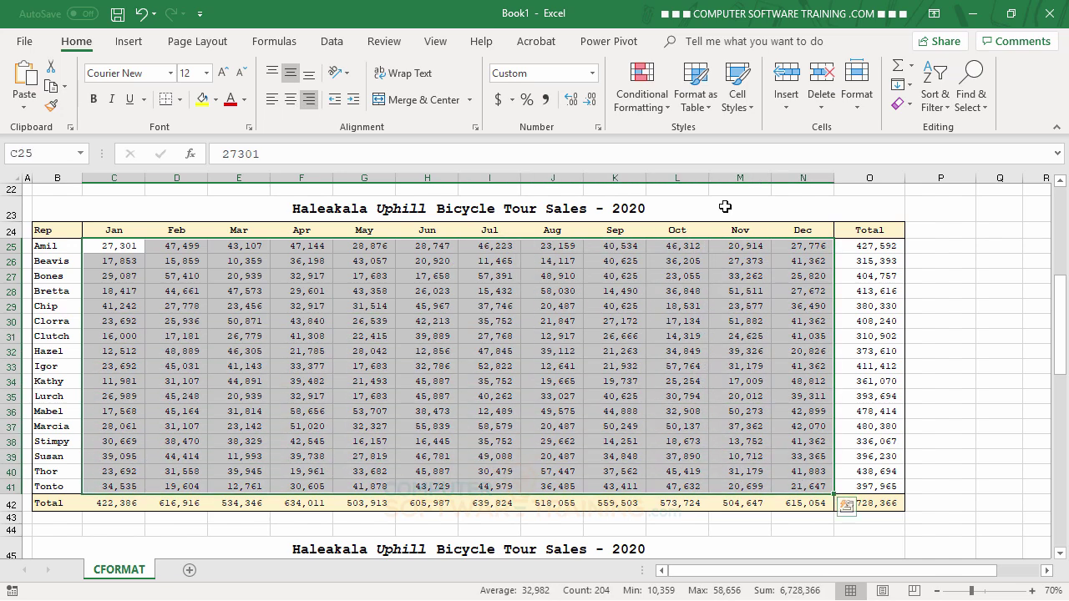
{"action": "left_click", "coordinate": [658, 109]}
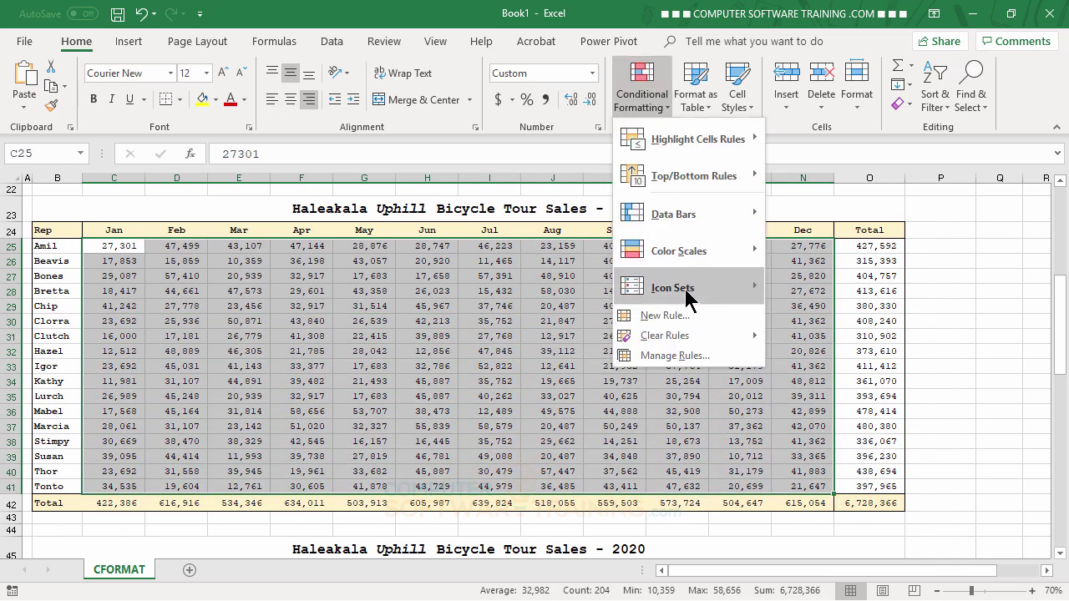
{"action": "mouse_move", "coordinate": [686, 290]}
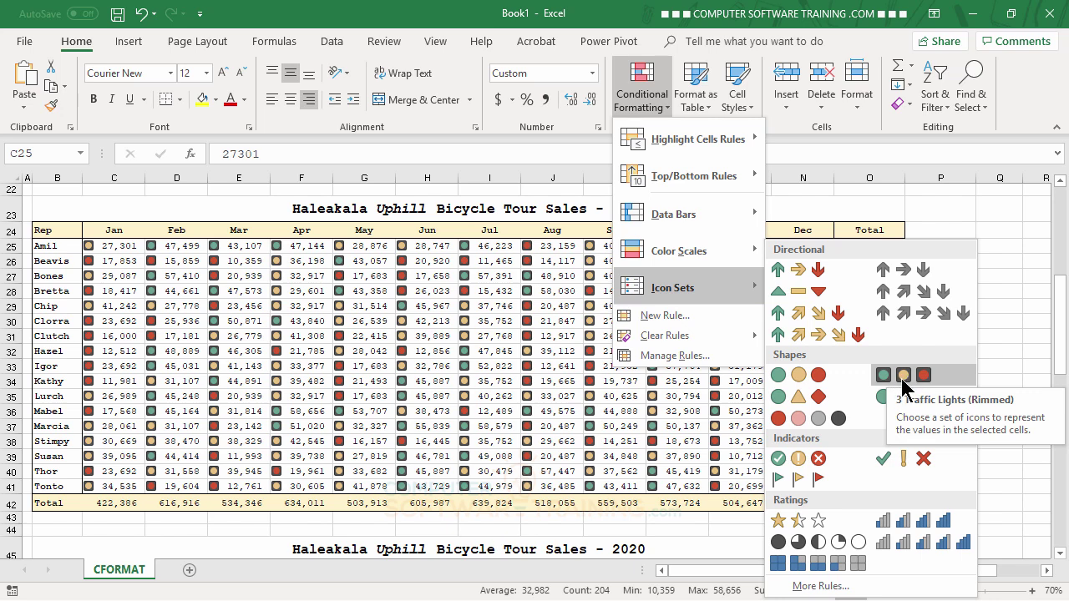
{"action": "left_click", "coordinate": [901, 379]}
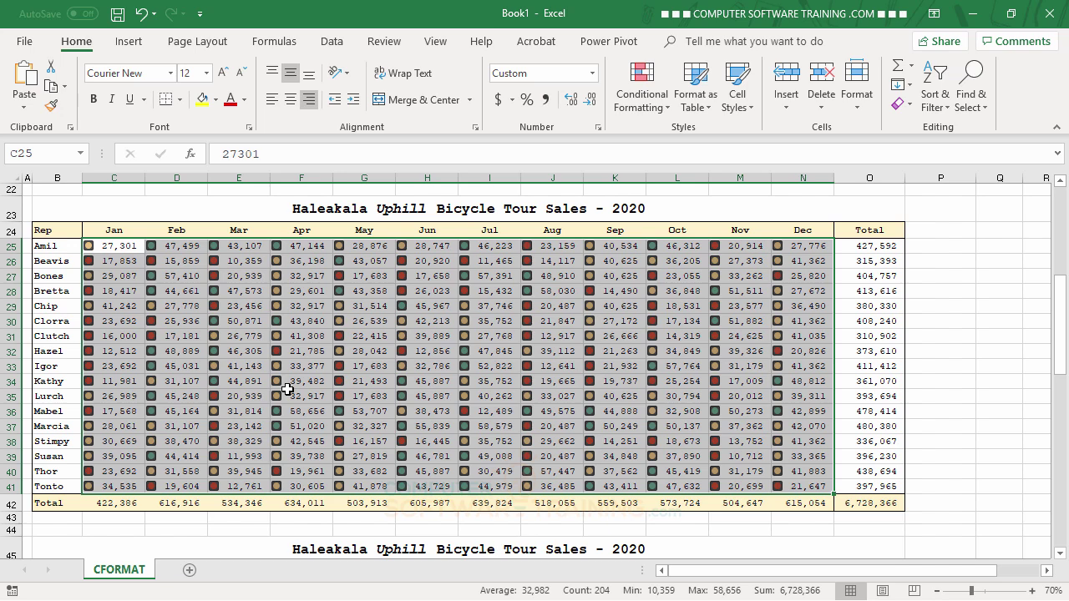
Step: Reverse the icon order in the second table's icon set rule so high values get red and low values green
{"action": "left_click", "coordinate": [652, 105]}
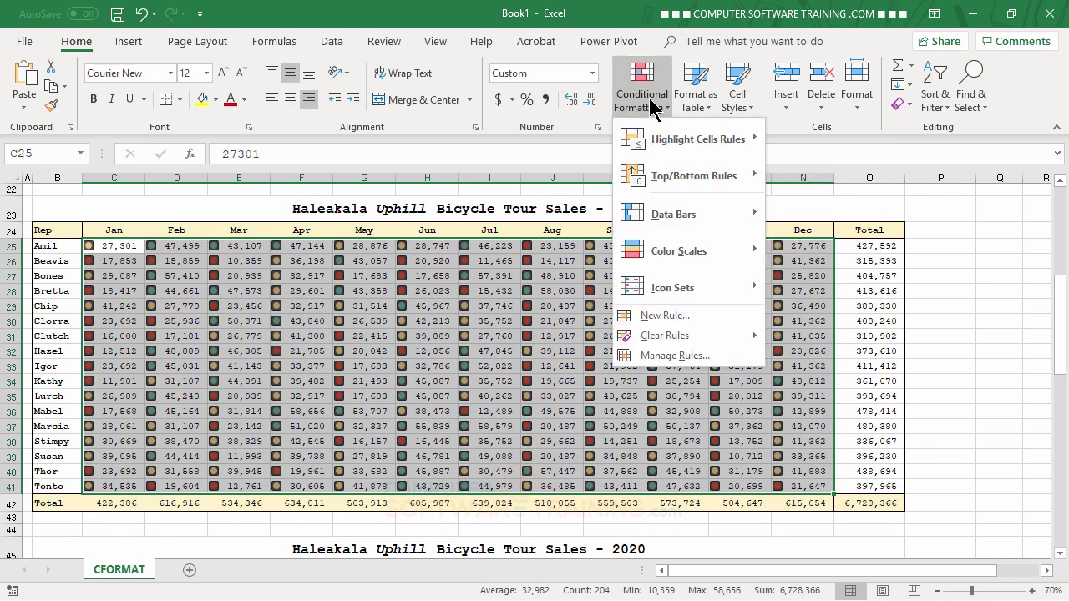
{"action": "left_click", "coordinate": [667, 356]}
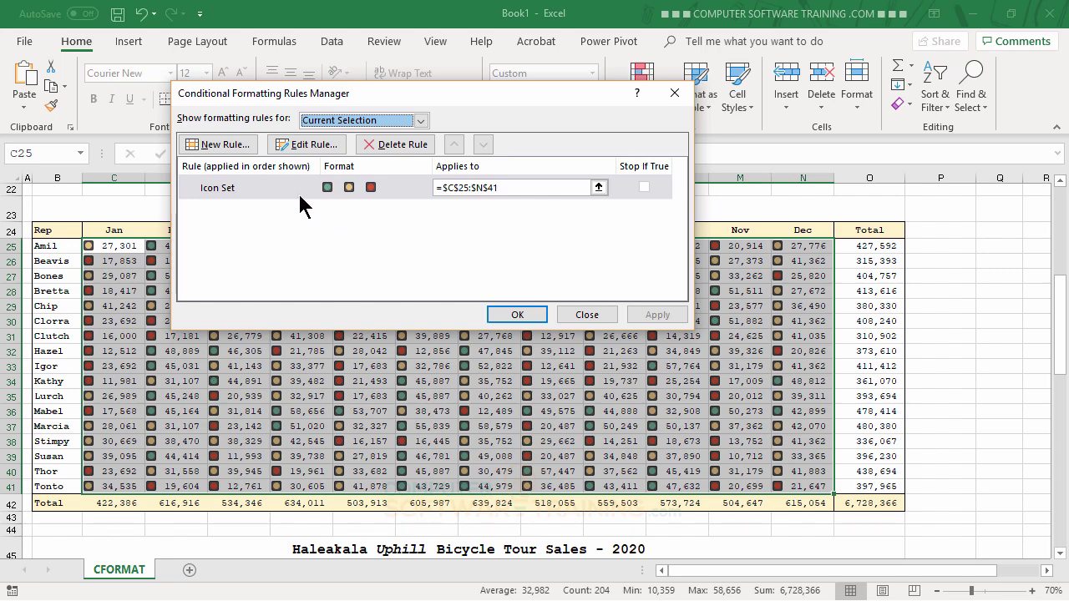
{"action": "double_click", "coordinate": [278, 193]}
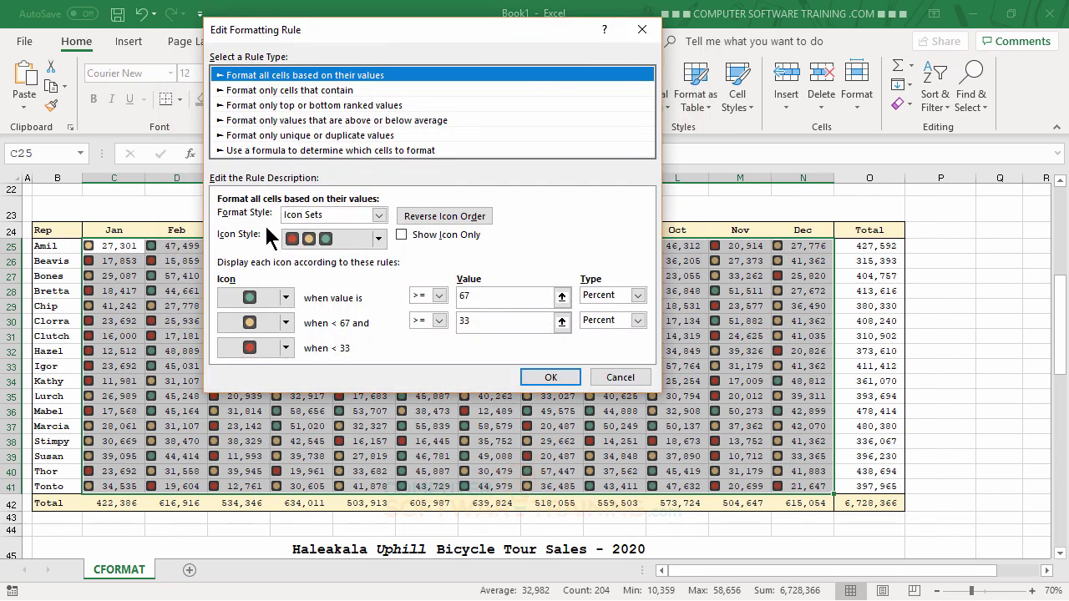
{"action": "left_click", "coordinate": [439, 223]}
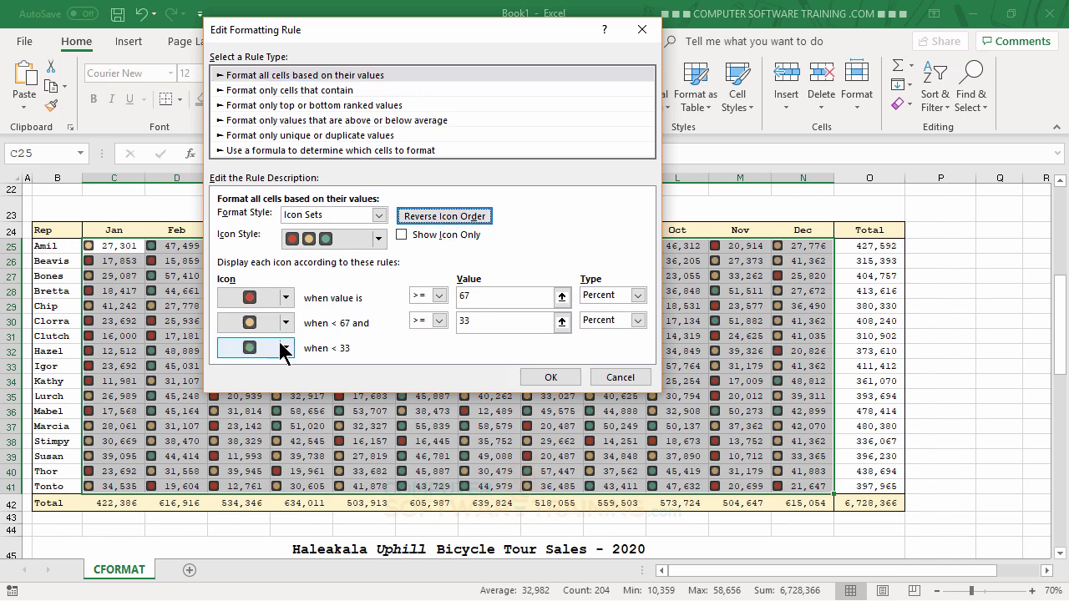
{"action": "left_click", "coordinate": [551, 380]}
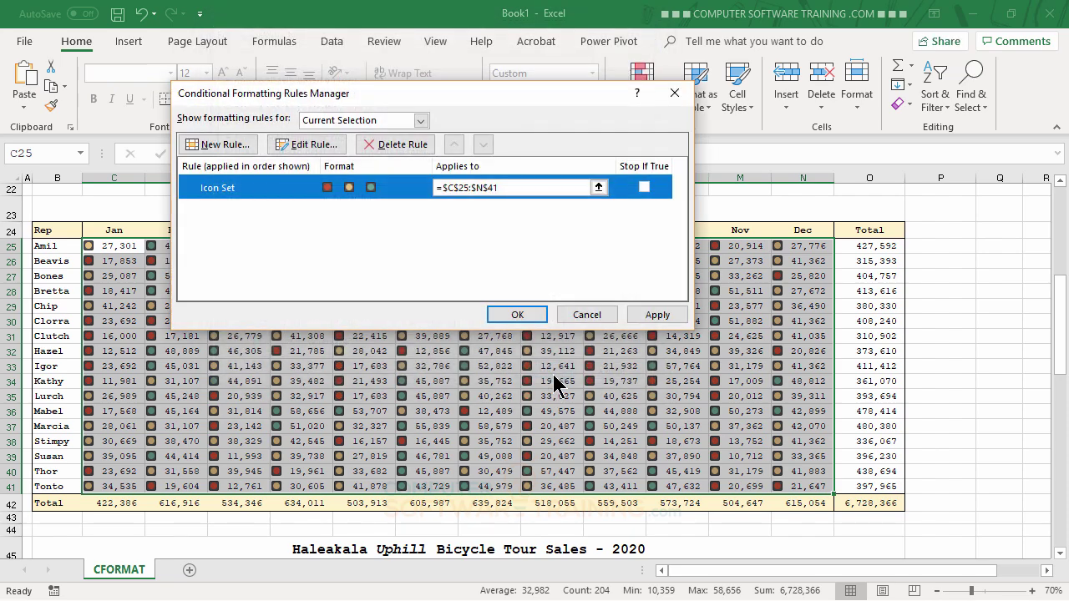
{"action": "left_click", "coordinate": [518, 316]}
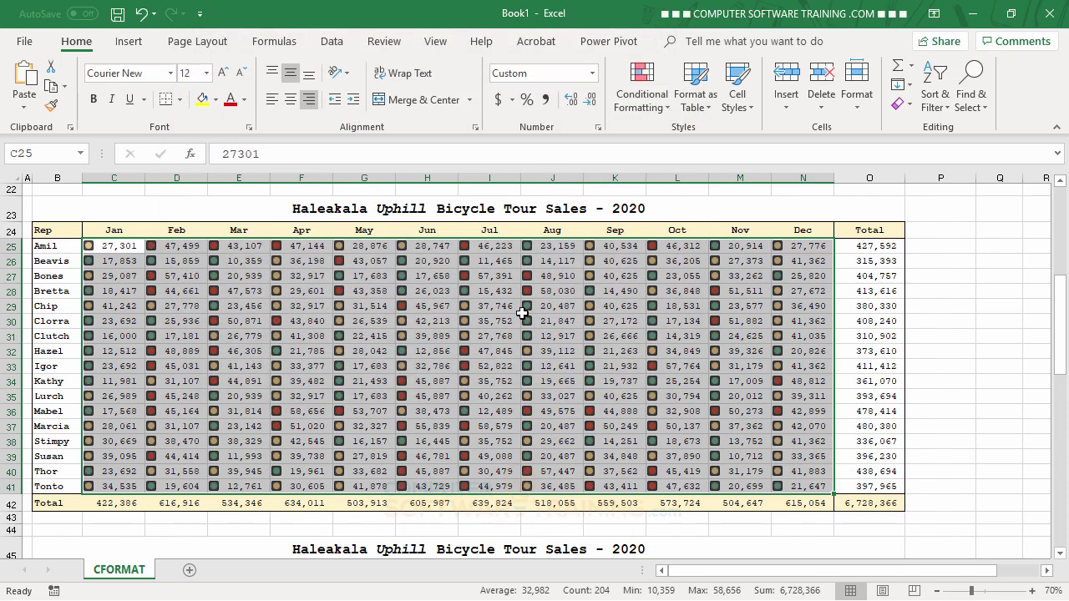
{"action": "left_click", "coordinate": [121, 278]}
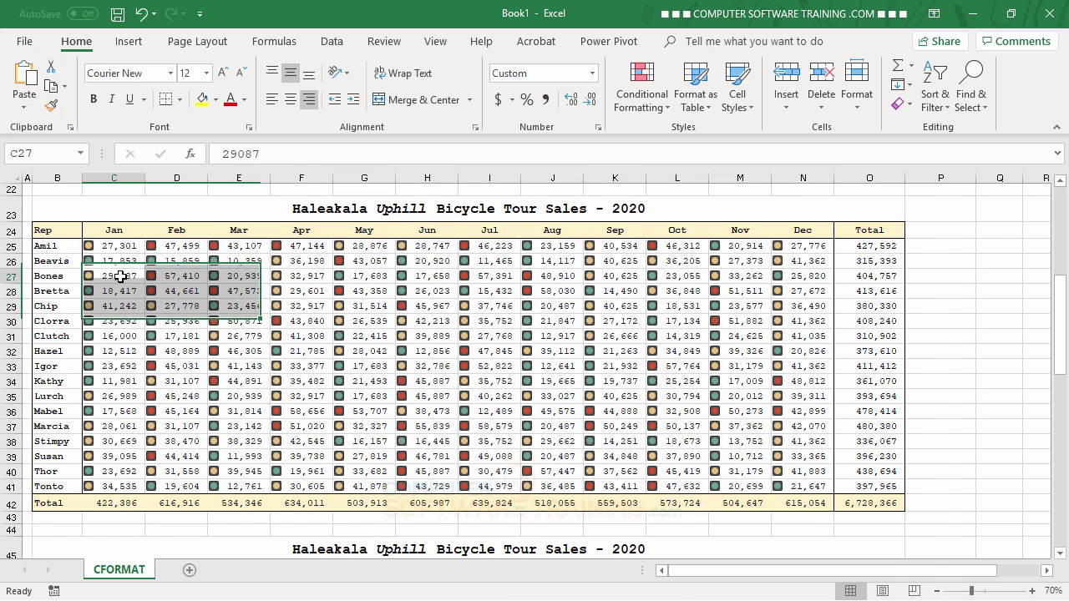
{"action": "left_click", "coordinate": [173, 276]}
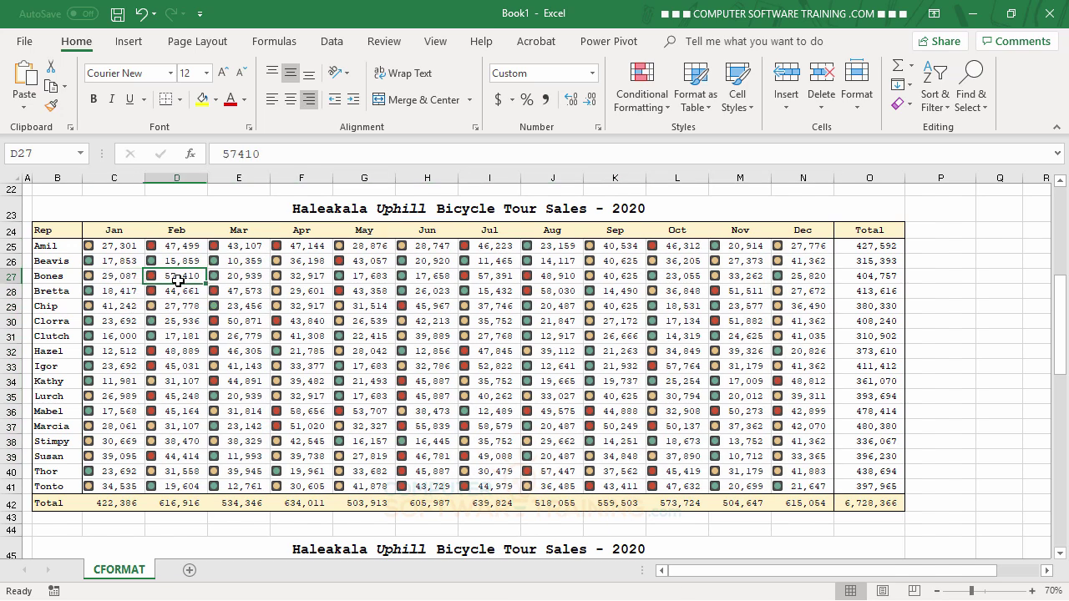
{"action": "left_click", "coordinate": [230, 296]}
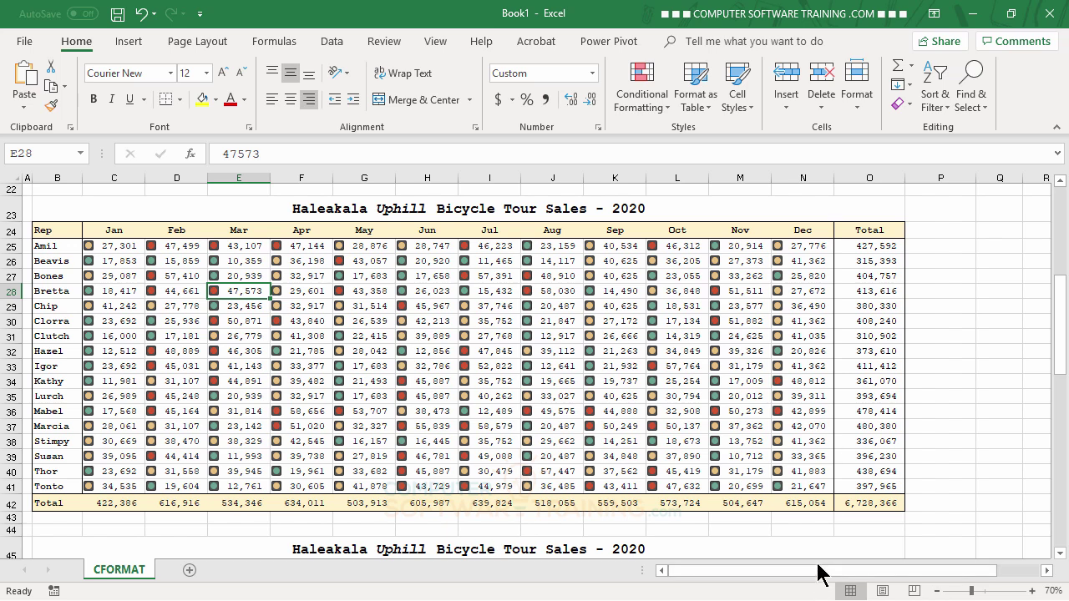
Step: Apply the coloured three-arrow directional icon set to the monthly sales in C47:N63 of the third table
{"action": "scroll", "coordinate": [288, 327], "scroll_direction": "down", "scroll_amount": 2}
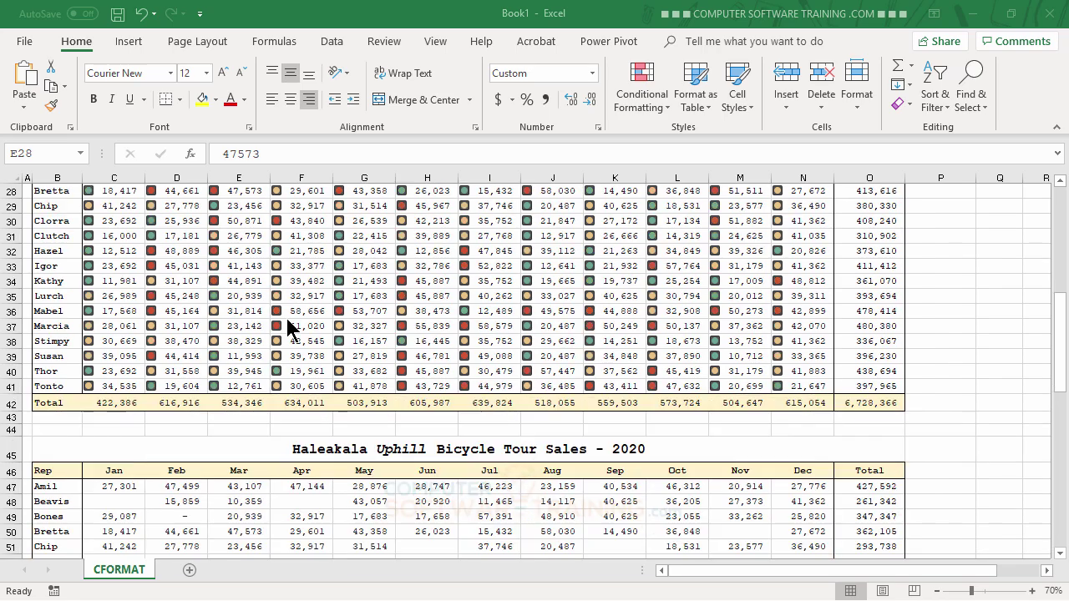
{"action": "scroll", "coordinate": [287, 322], "scroll_direction": "down", "scroll_amount": 5}
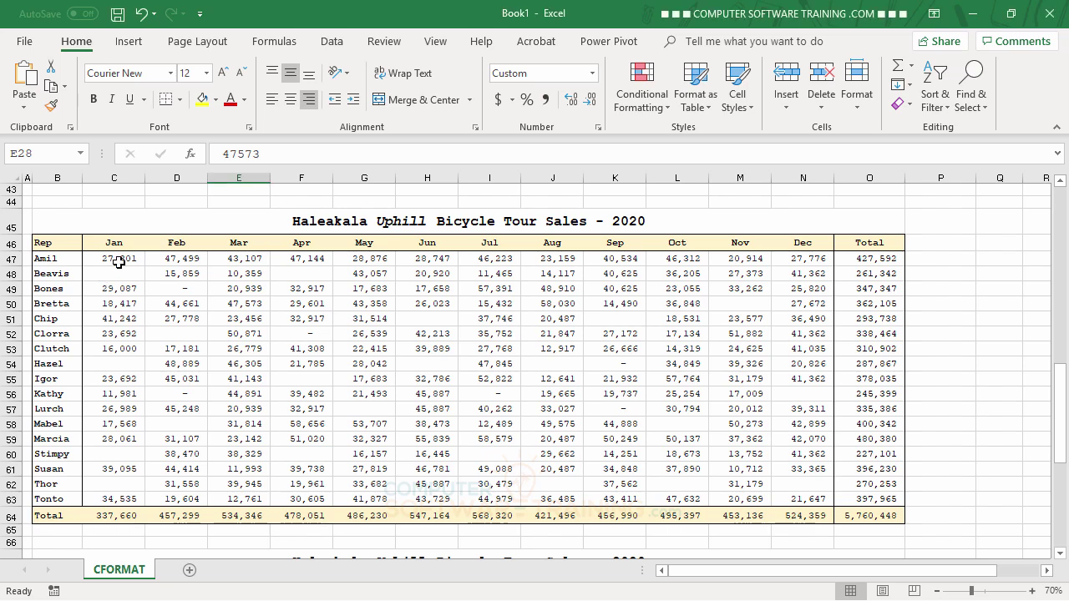
{"action": "left_click_drag", "start_coordinate": [115, 260], "coordinate": [809, 494]}
{"action": "left_click", "coordinate": [650, 111]}
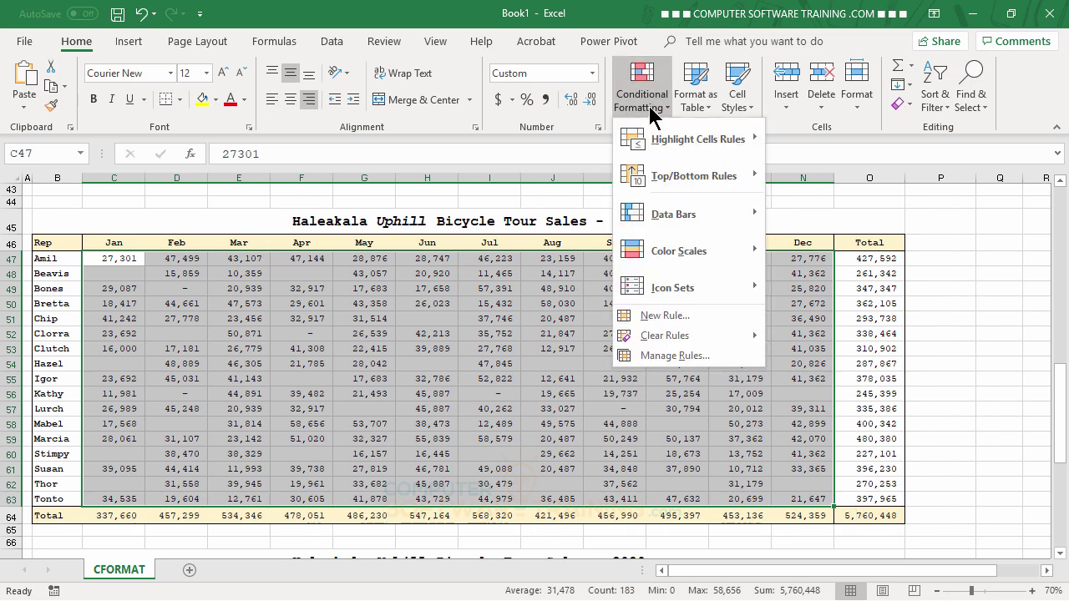
{"action": "mouse_move", "coordinate": [672, 293]}
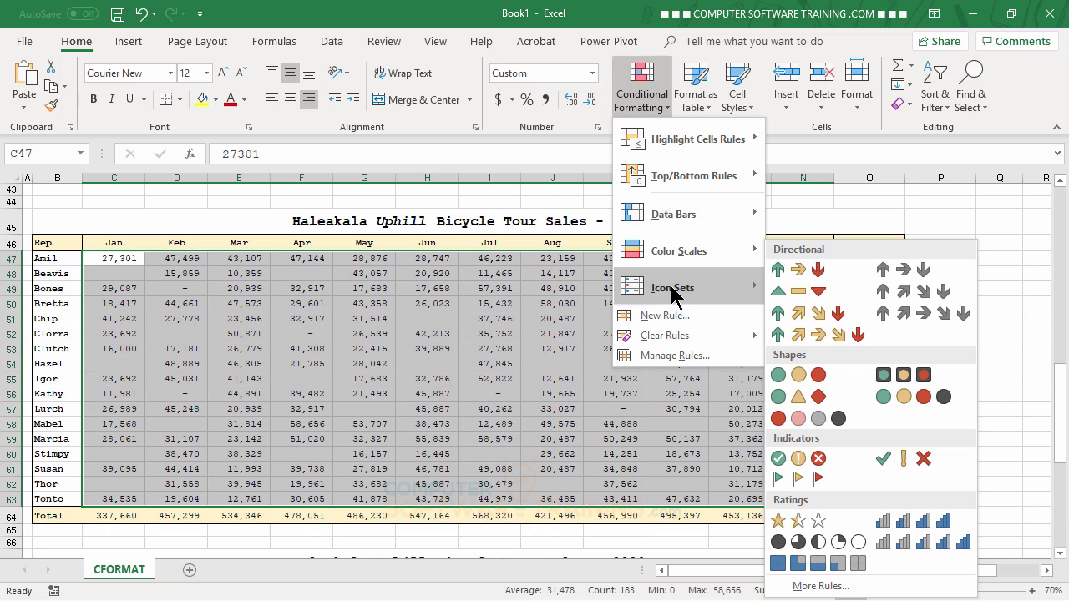
{"action": "left_click", "coordinate": [803, 280]}
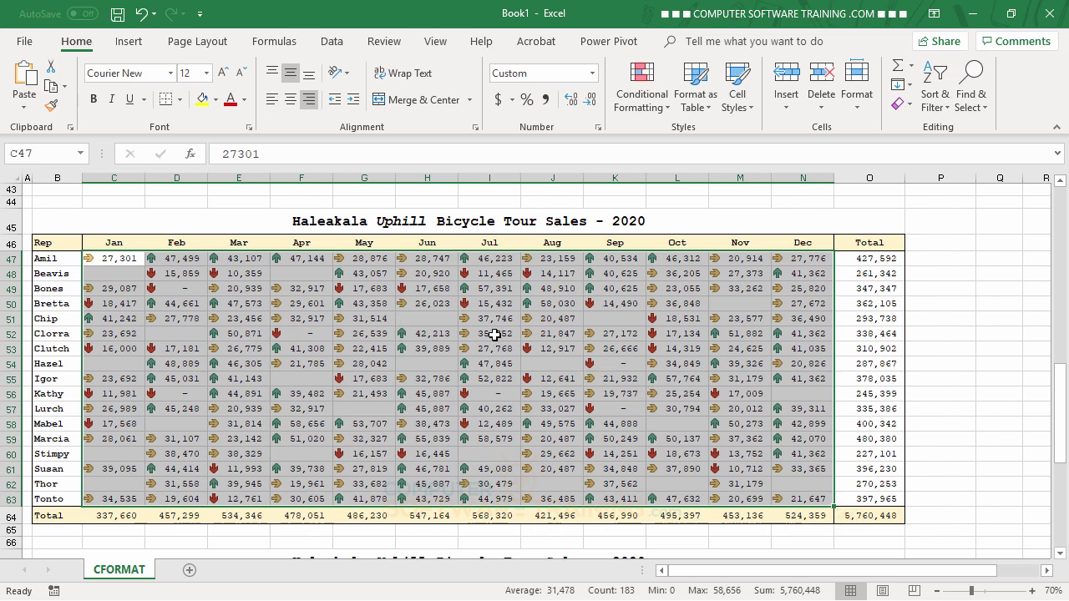
Step: Edit the third table's icon set rule to use No Cell Icon for both the middle and the lowest value range
{"action": "left_click", "coordinate": [643, 109]}
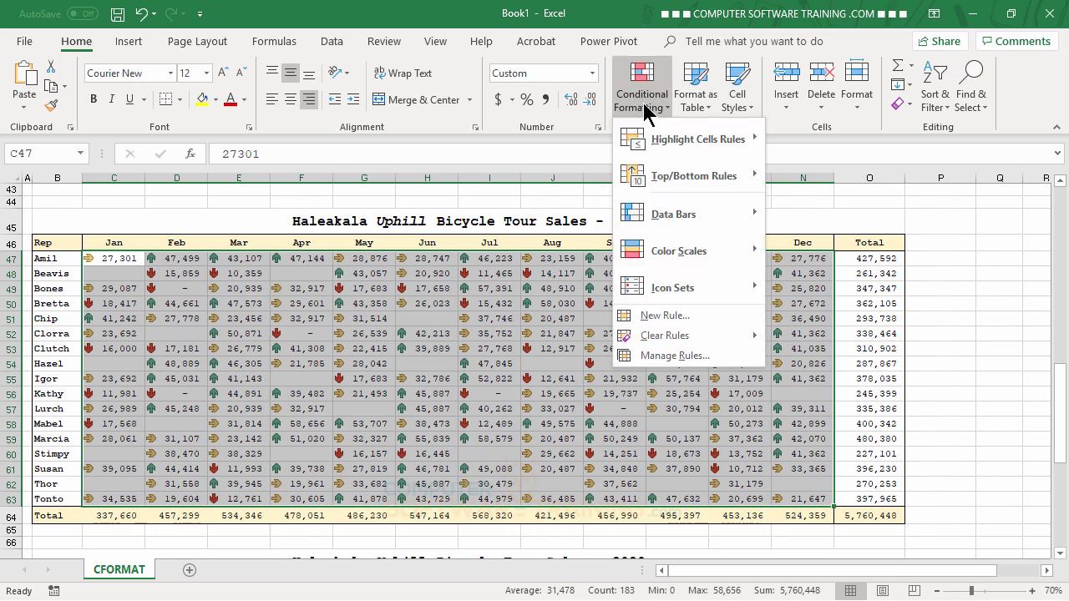
{"action": "left_click", "coordinate": [660, 356]}
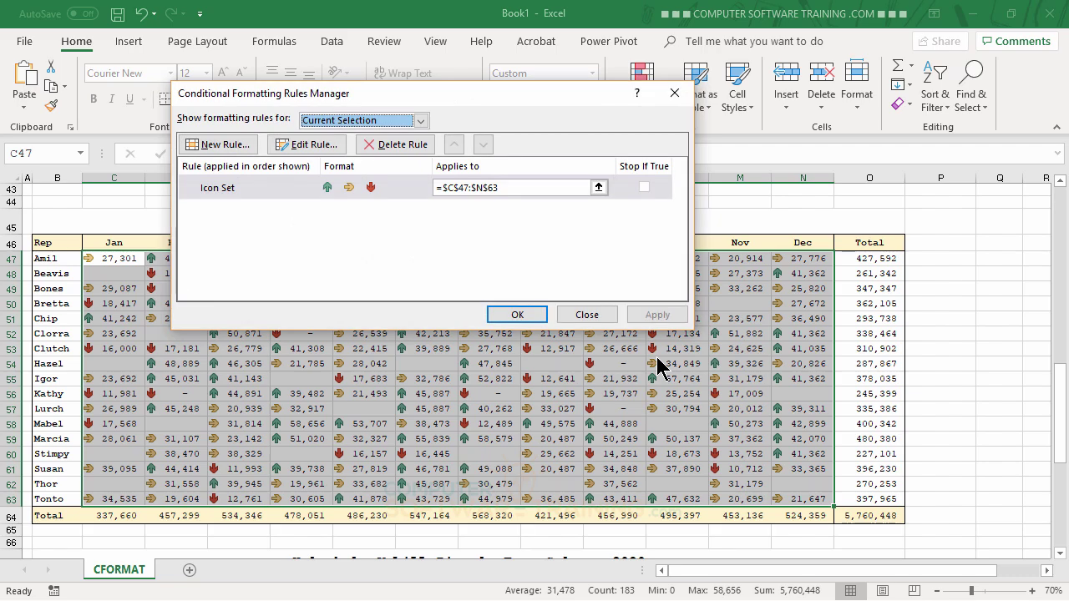
{"action": "double_click", "coordinate": [240, 191]}
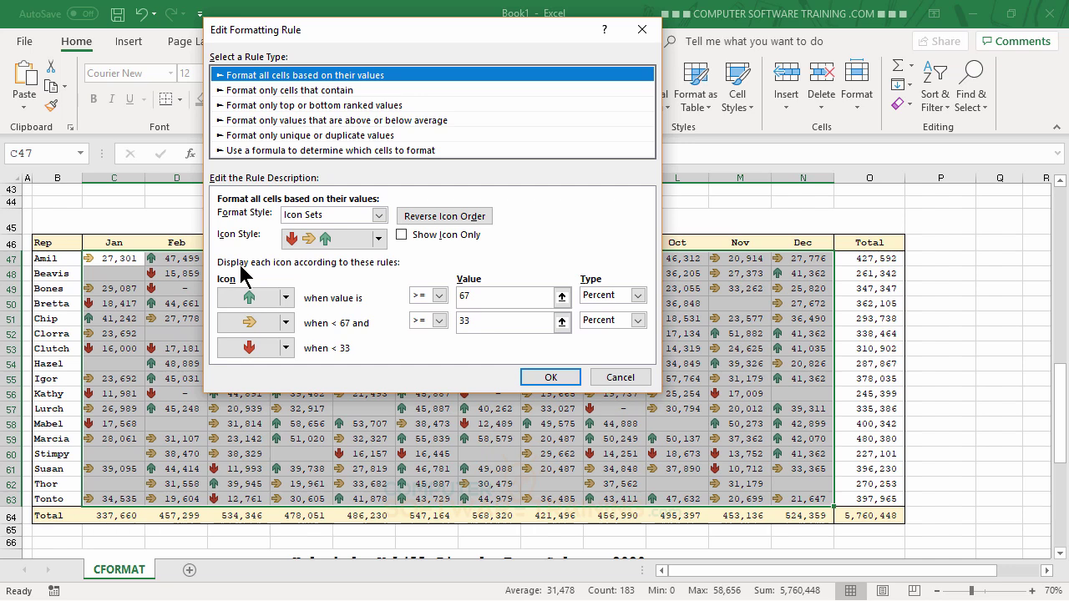
{"action": "left_click", "coordinate": [286, 324]}
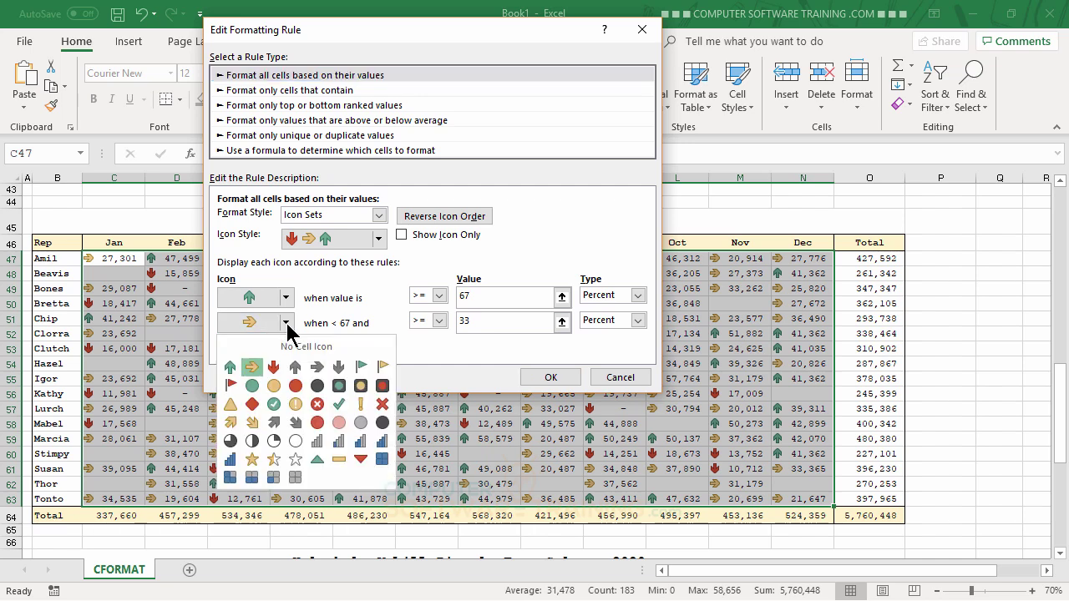
{"action": "left_click", "coordinate": [301, 351]}
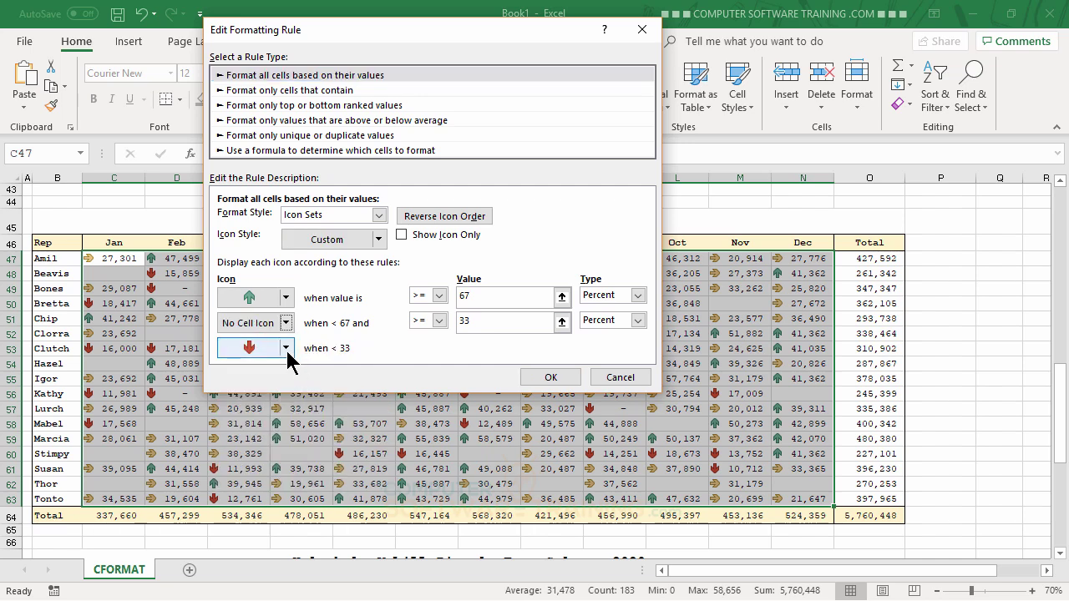
{"action": "left_click", "coordinate": [285, 348]}
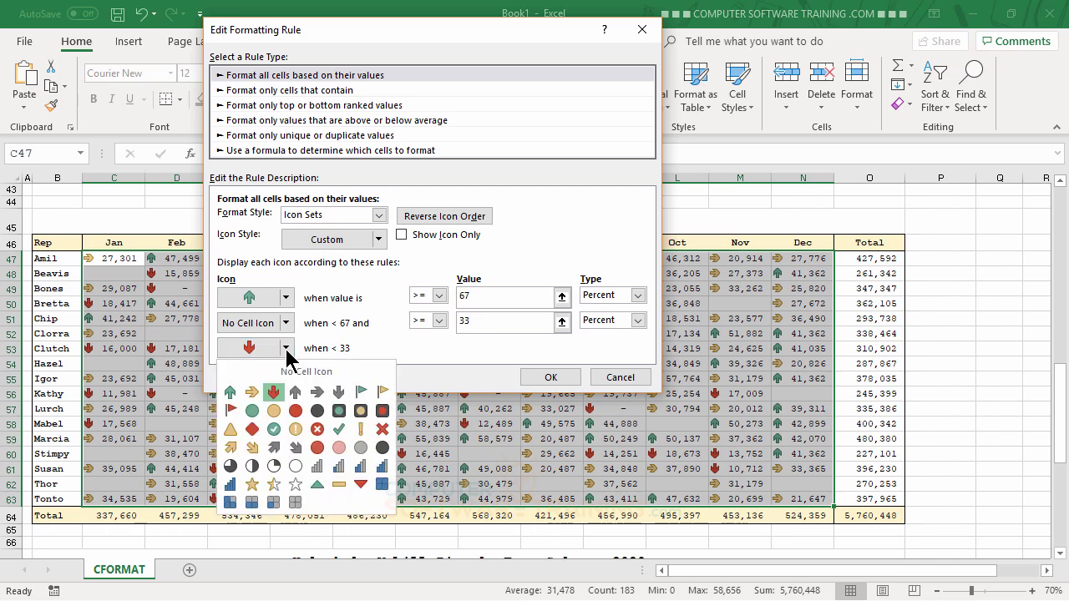
{"action": "left_click", "coordinate": [309, 371]}
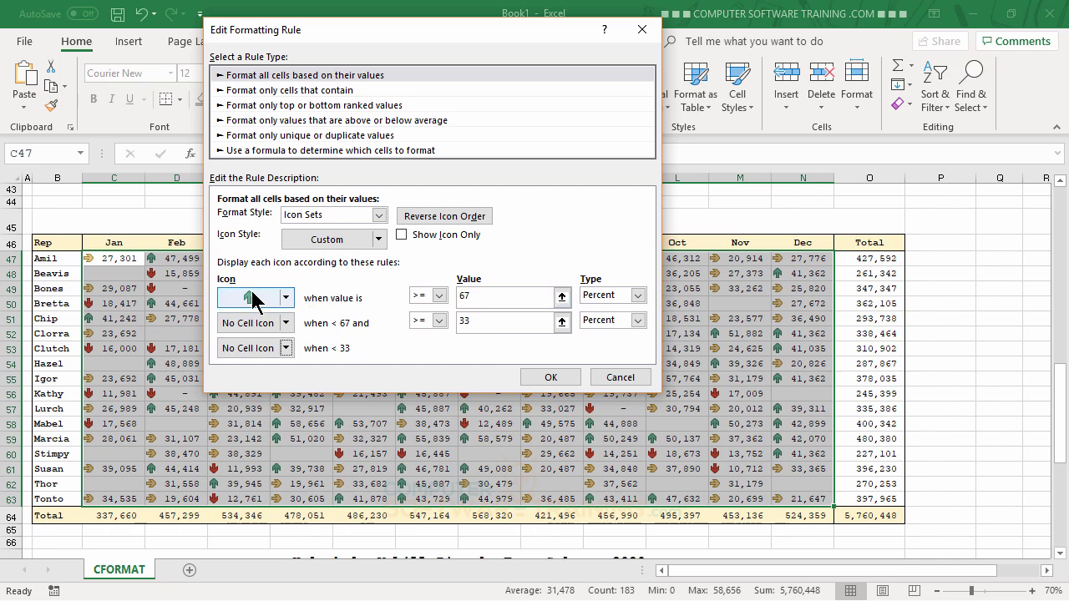
Step: Show the green up arrow in the third table only for values >= 40000, using the Number type, and apply the edited rule
{"action": "left_click", "coordinate": [637, 295]}
{"action": "left_click", "coordinate": [609, 309]}
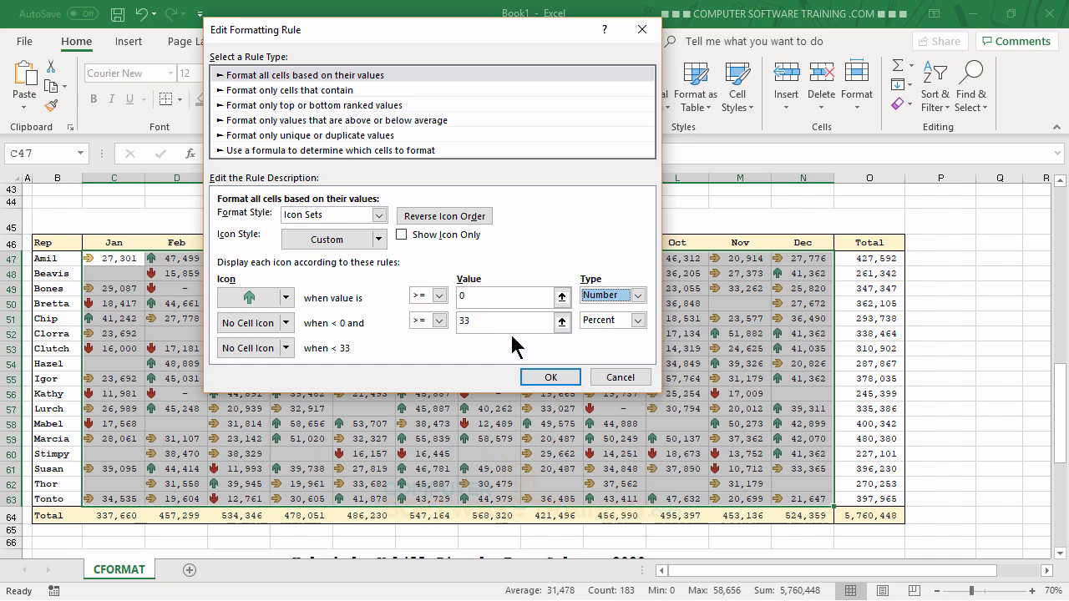
{"action": "key", "text": "shift+Tab"}
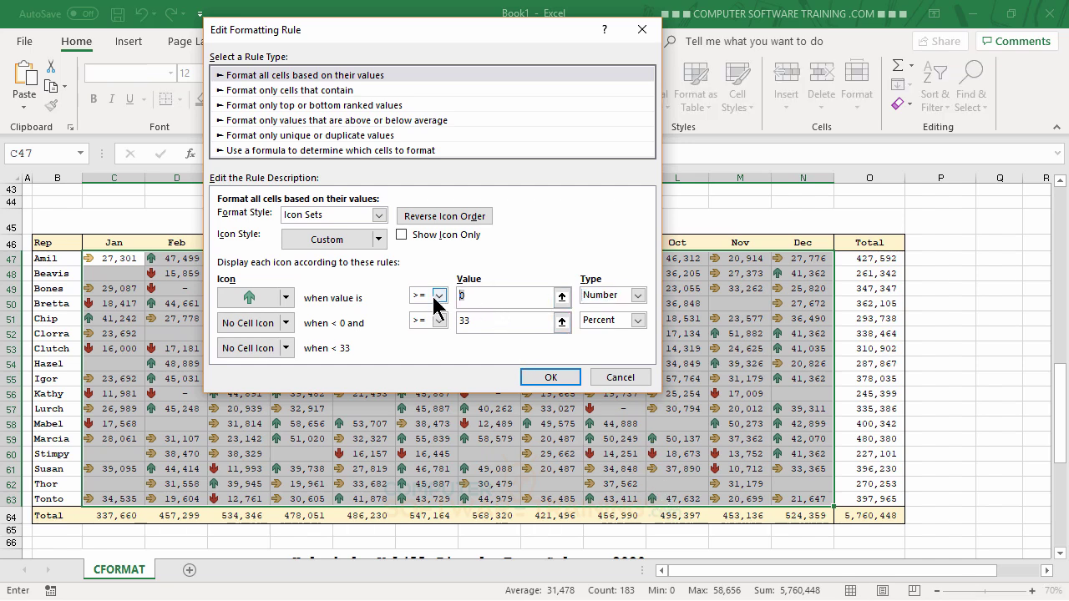
{"action": "type", "text": "40000"}
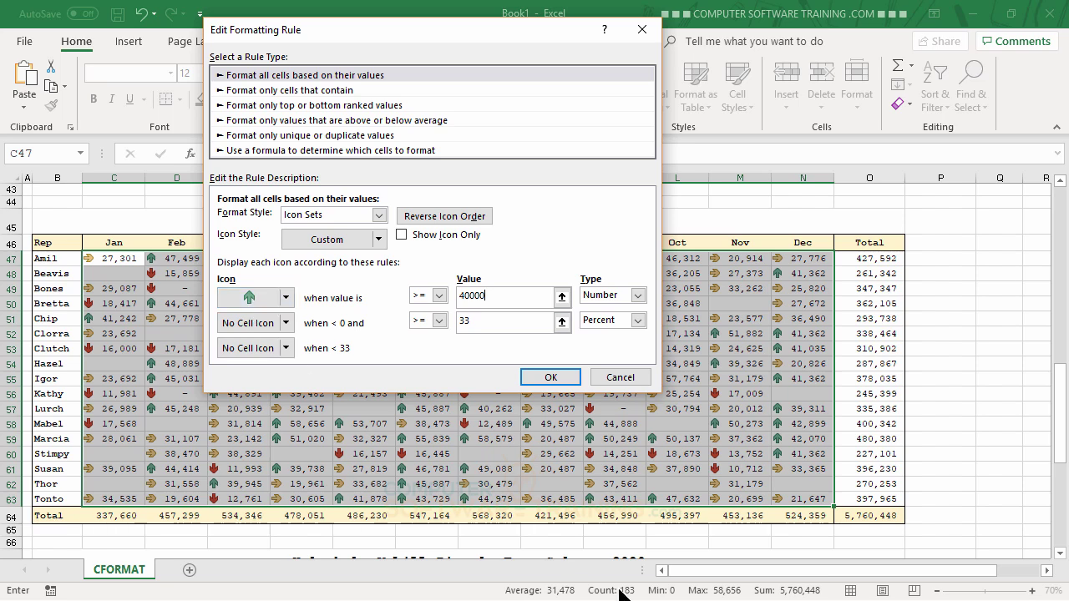
{"action": "left_click", "coordinate": [548, 380]}
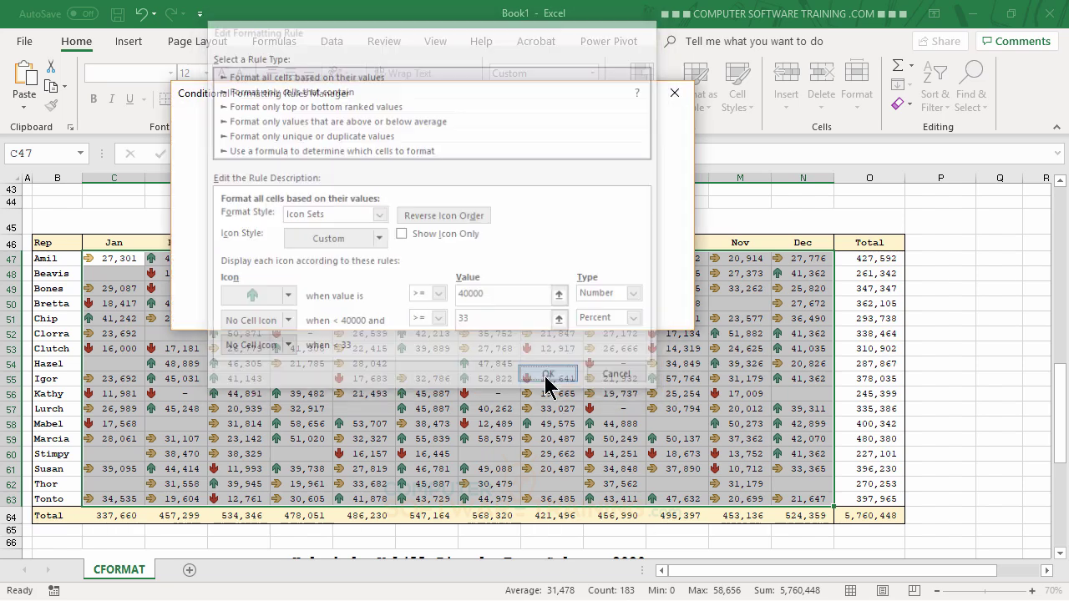
{"action": "left_click", "coordinate": [517, 315]}
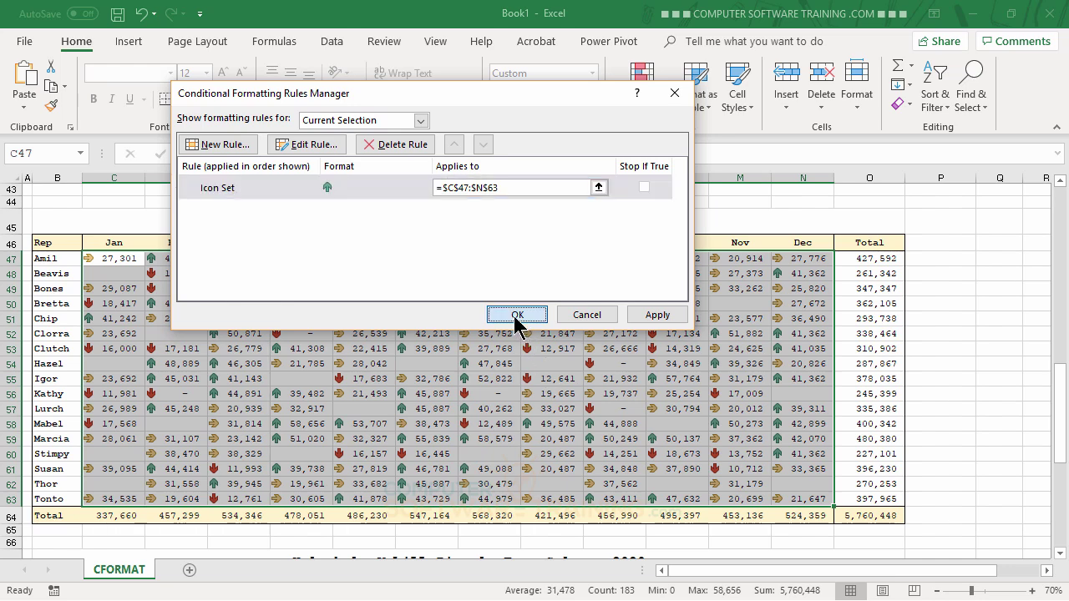
{"action": "left_click", "coordinate": [607, 337]}
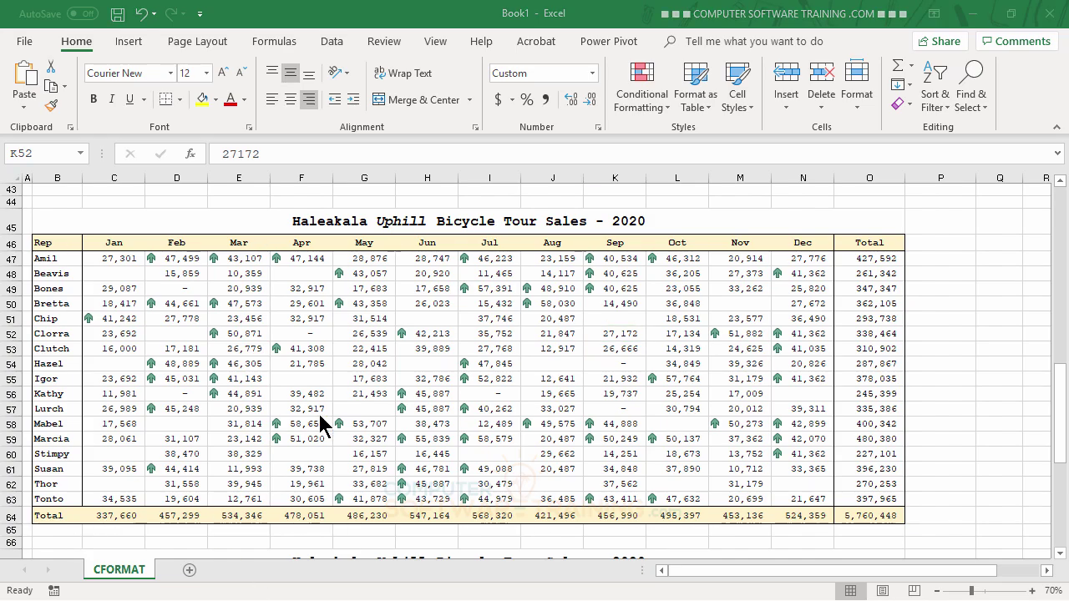
Step: Apply the coloured three-arrow directional icon set to the monthly sales in C69:N85 of the fourth table
{"action": "scroll", "coordinate": [554, 334], "scroll_direction": "down", "scroll_amount": 4}
{"action": "scroll", "coordinate": [552, 321], "scroll_direction": "down", "scroll_amount": 4}
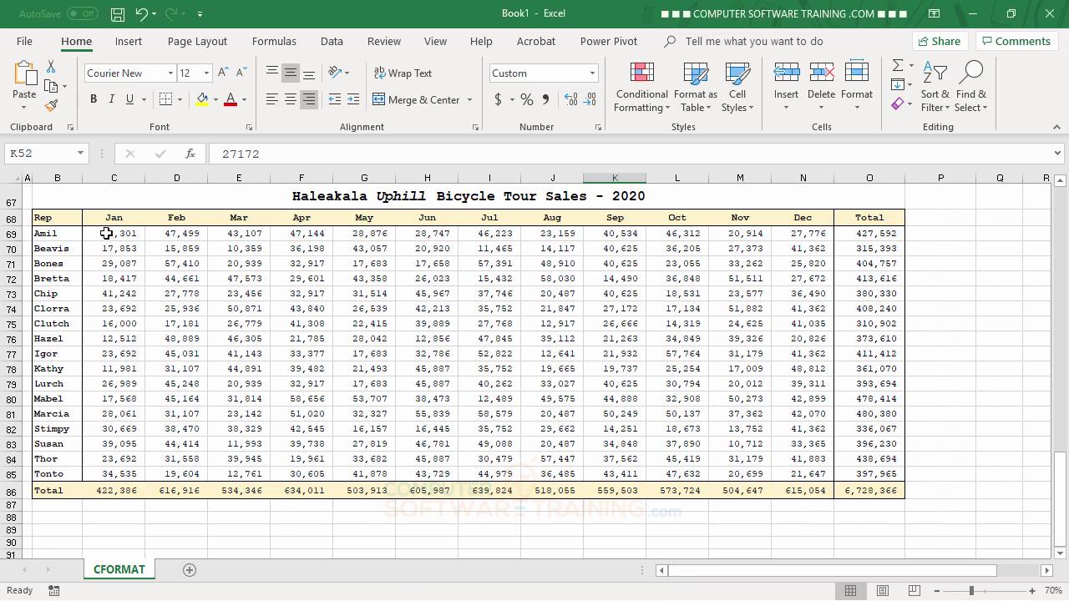
{"action": "left_click_drag", "start_coordinate": [106, 234], "coordinate": [795, 472]}
{"action": "left_click", "coordinate": [641, 92]}
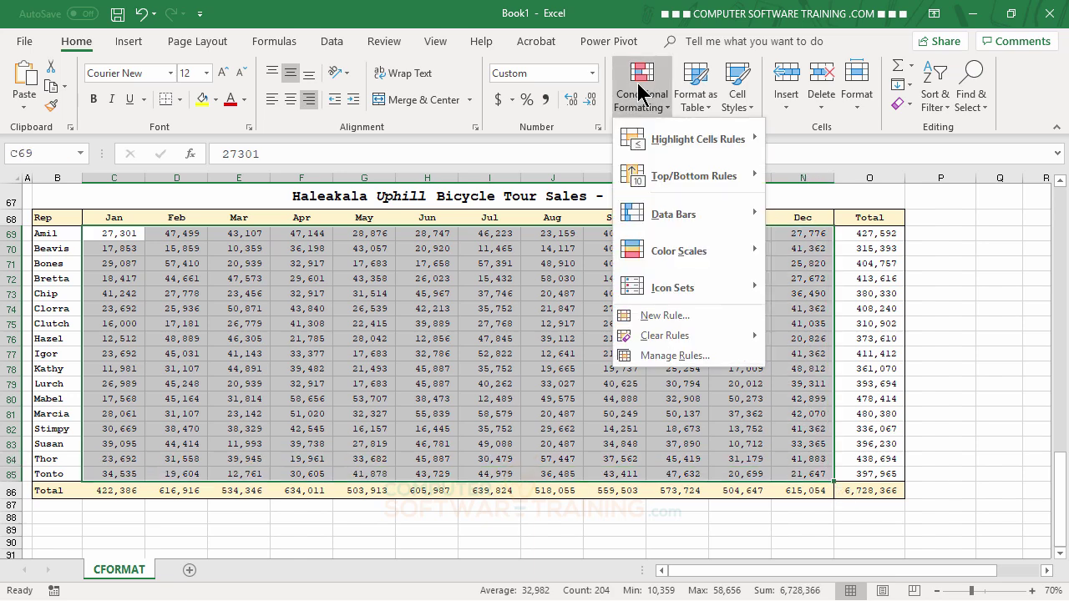
{"action": "mouse_move", "coordinate": [686, 292]}
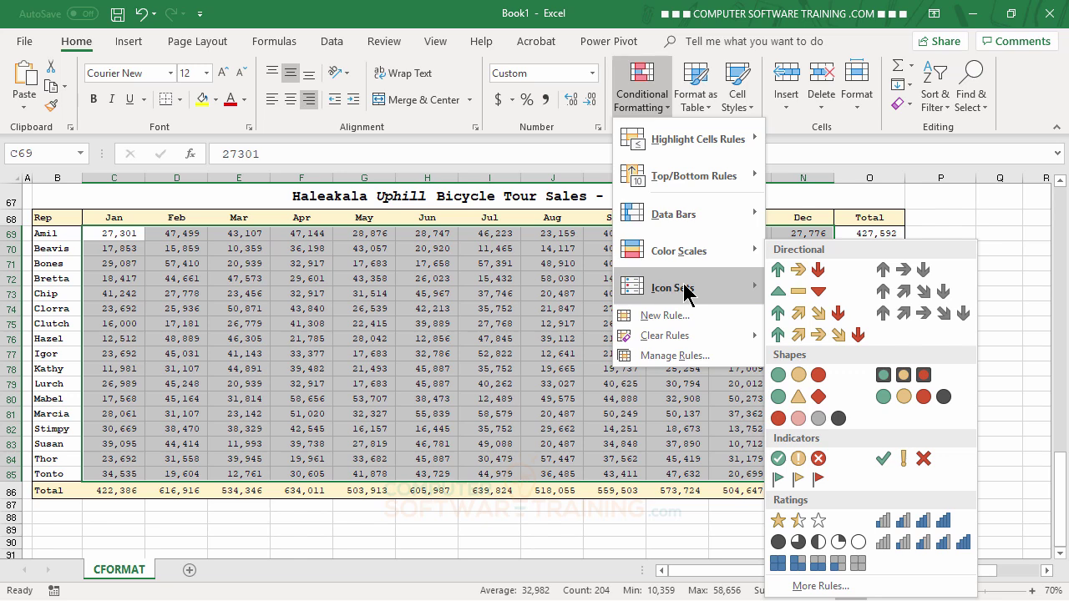
{"action": "left_click", "coordinate": [795, 275]}
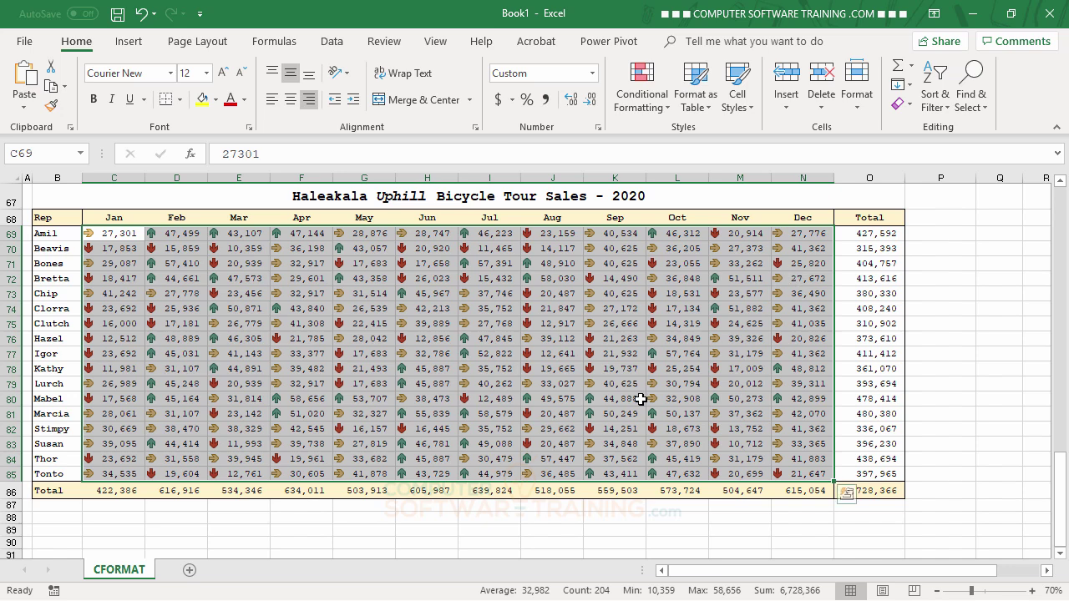
Step: Edit the fourth table's icon set rule to use a half-gold star for the middle range and a red cross for the lowest range
{"action": "left_click", "coordinate": [651, 107]}
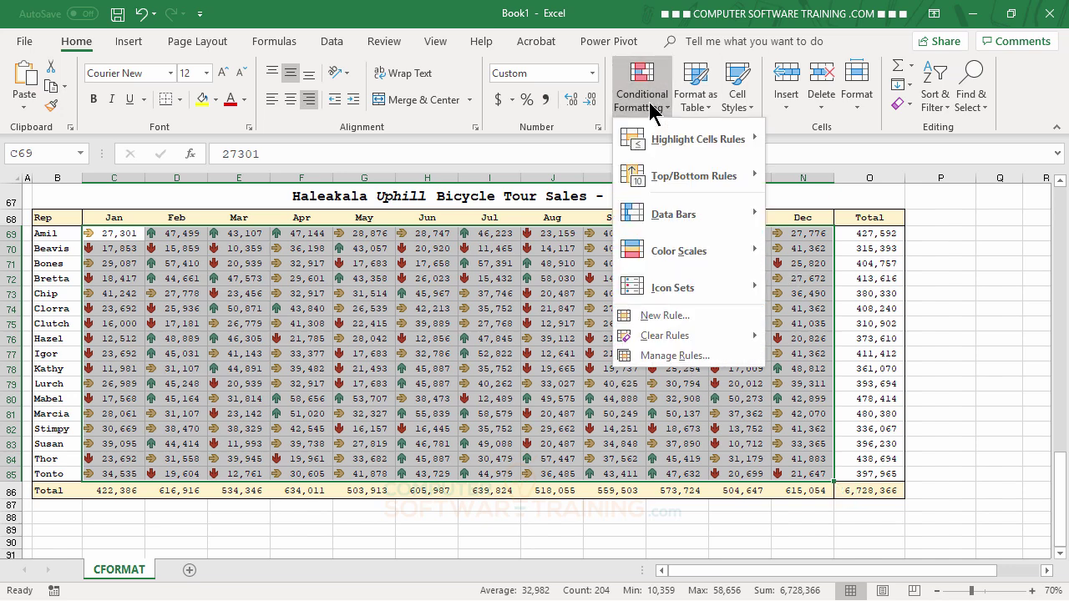
{"action": "left_click", "coordinate": [662, 354]}
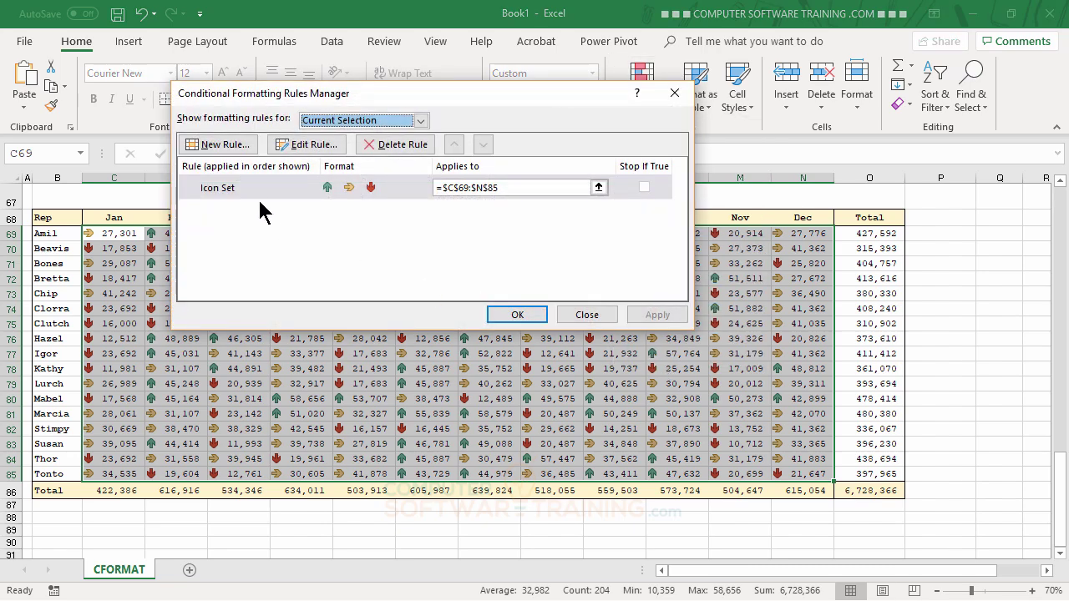
{"action": "double_click", "coordinate": [261, 191]}
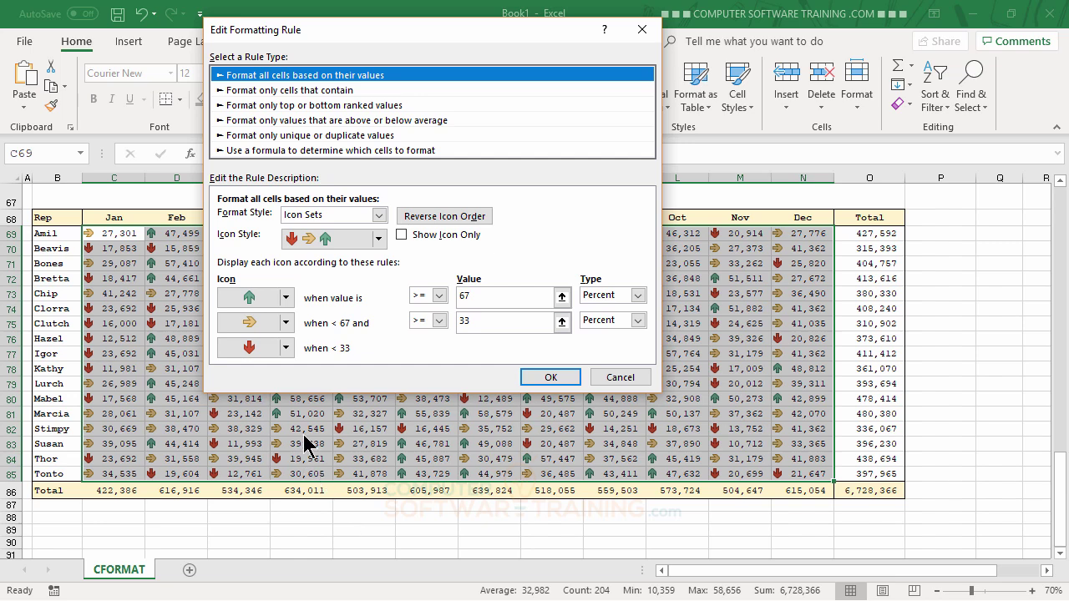
{"action": "left_click", "coordinate": [285, 324]}
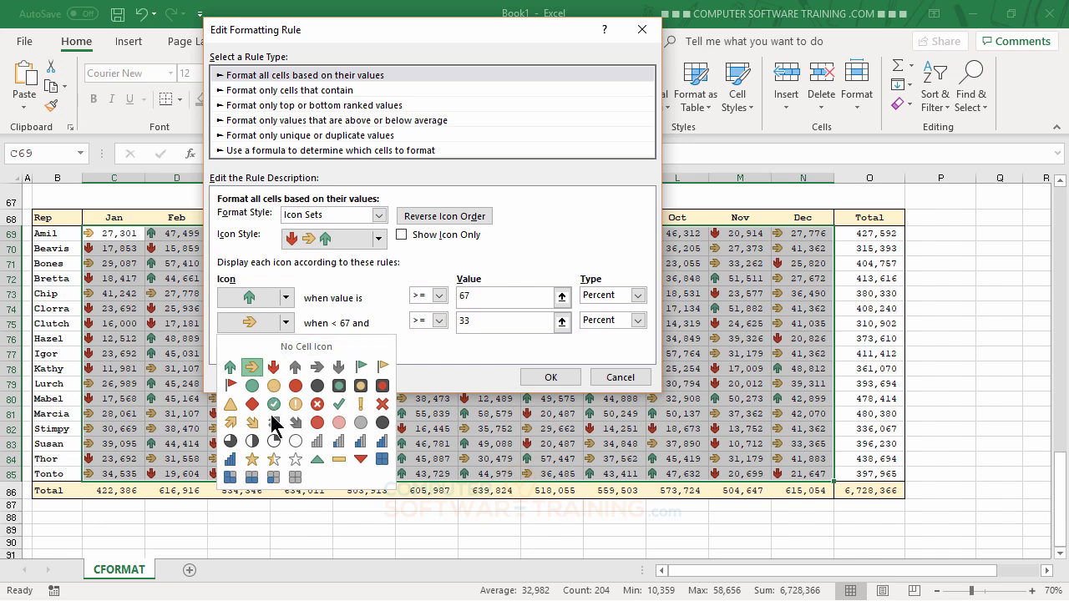
{"action": "left_click", "coordinate": [273, 460]}
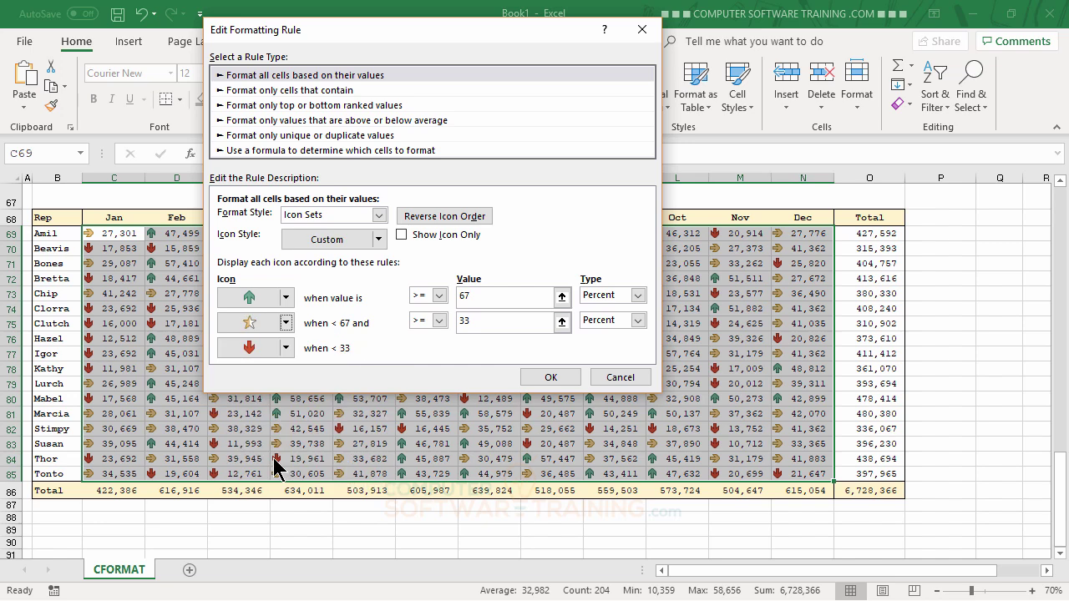
{"action": "left_click", "coordinate": [286, 349]}
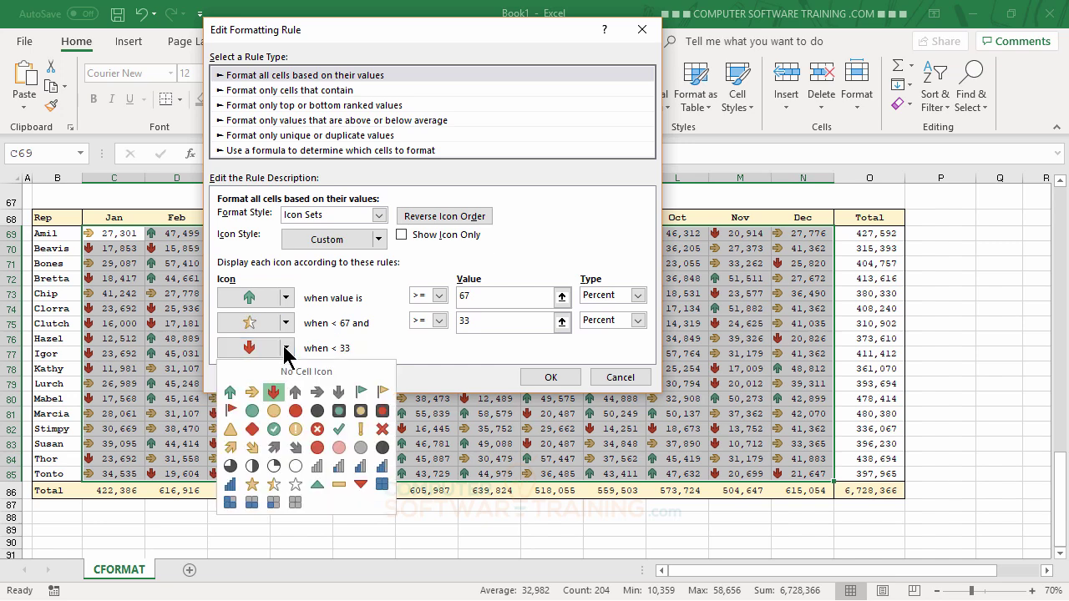
{"action": "left_click", "coordinate": [382, 430]}
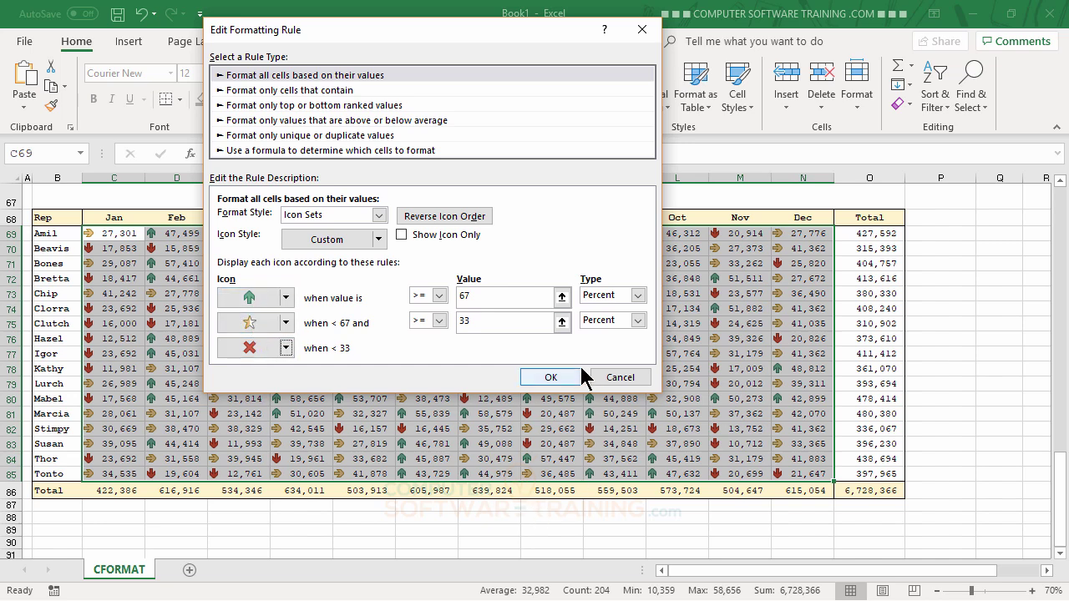
{"action": "left_click", "coordinate": [551, 376]}
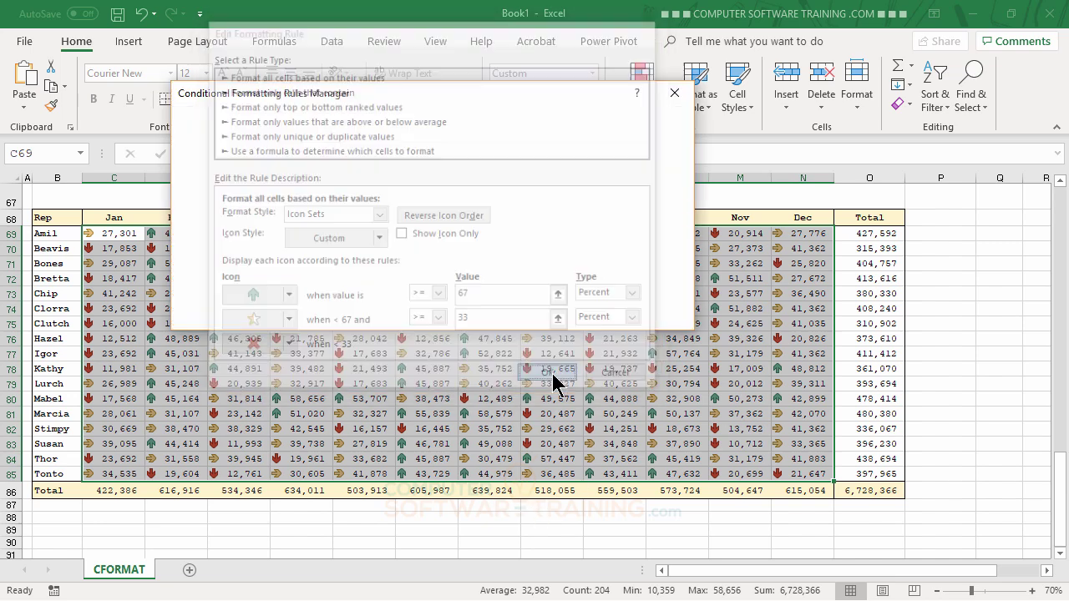
{"action": "left_click", "coordinate": [518, 316]}
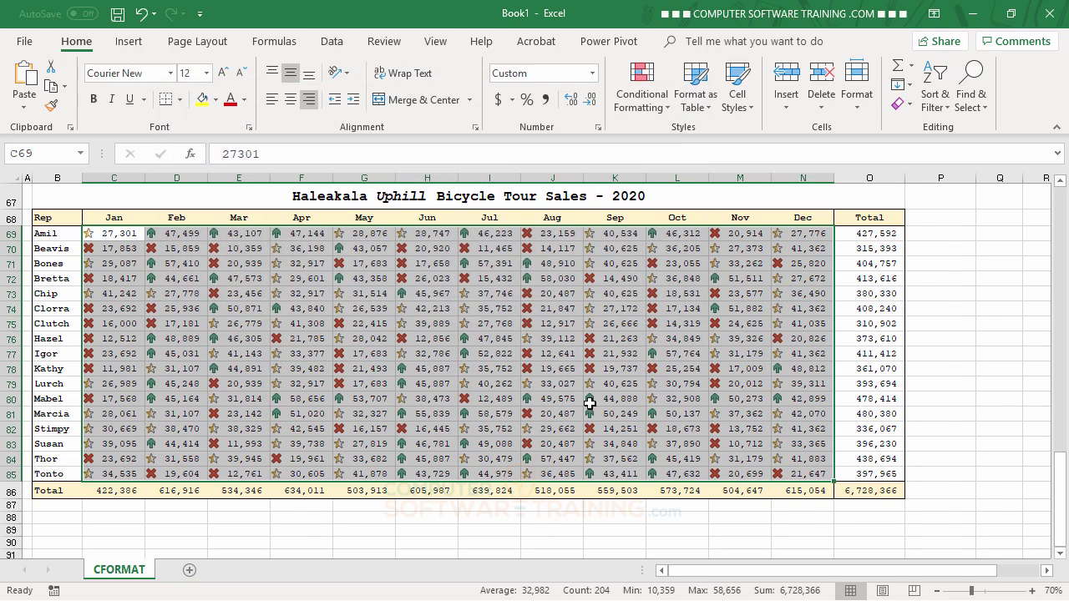
{"action": "left_click", "coordinate": [550, 354]}
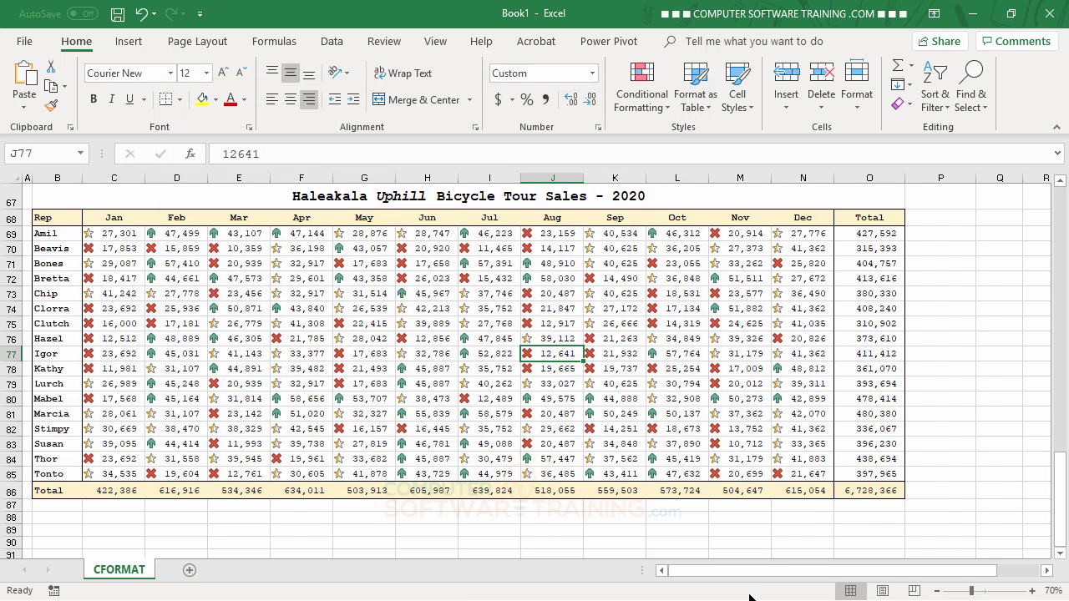